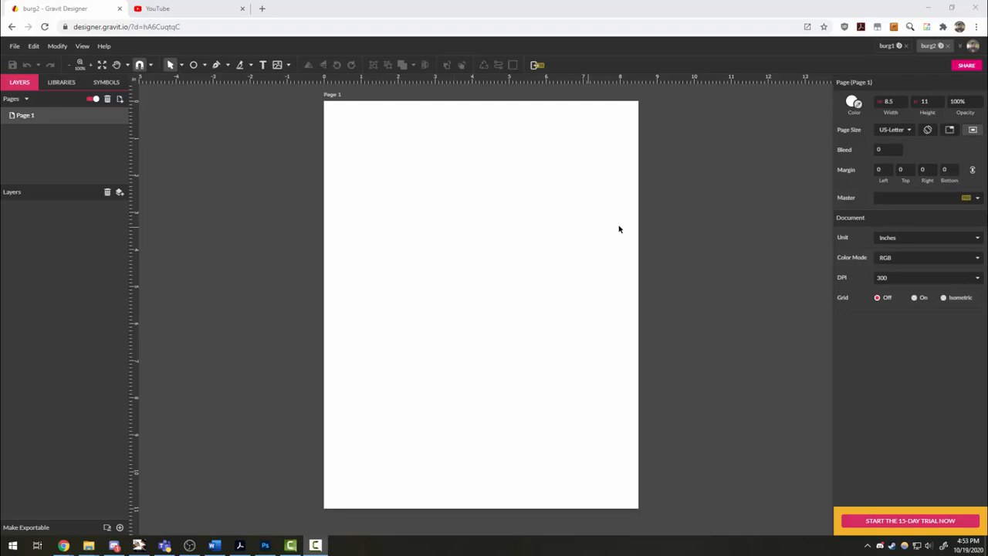
Draw a wide light-gray rectangle across the blank burg2 page
click(888, 45)
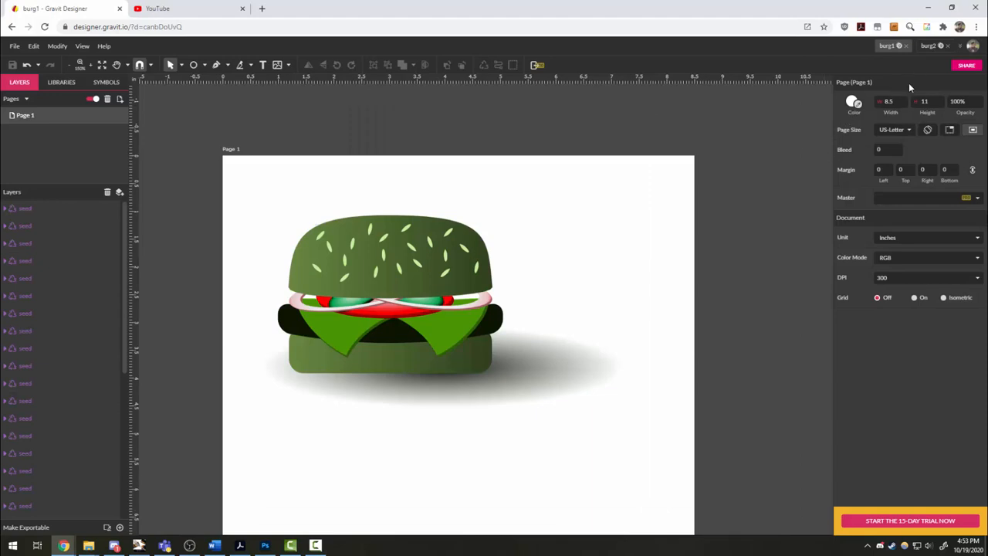
click(926, 46)
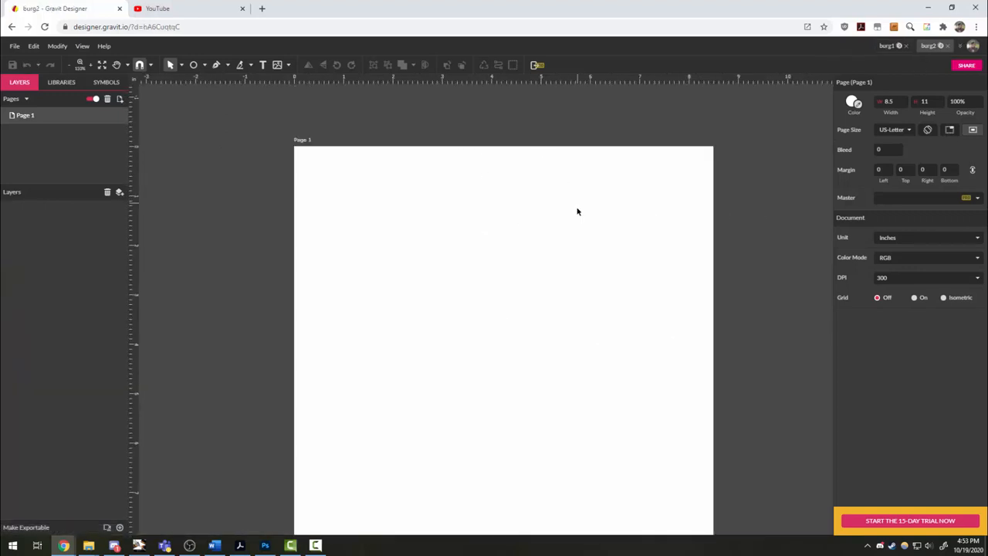
scroll(577, 212, up, 2)
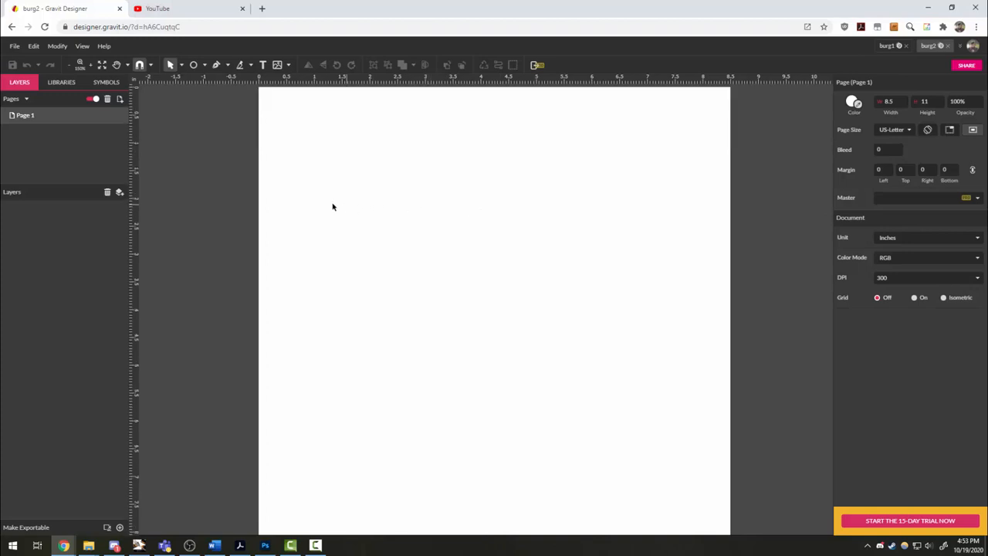
click(204, 65)
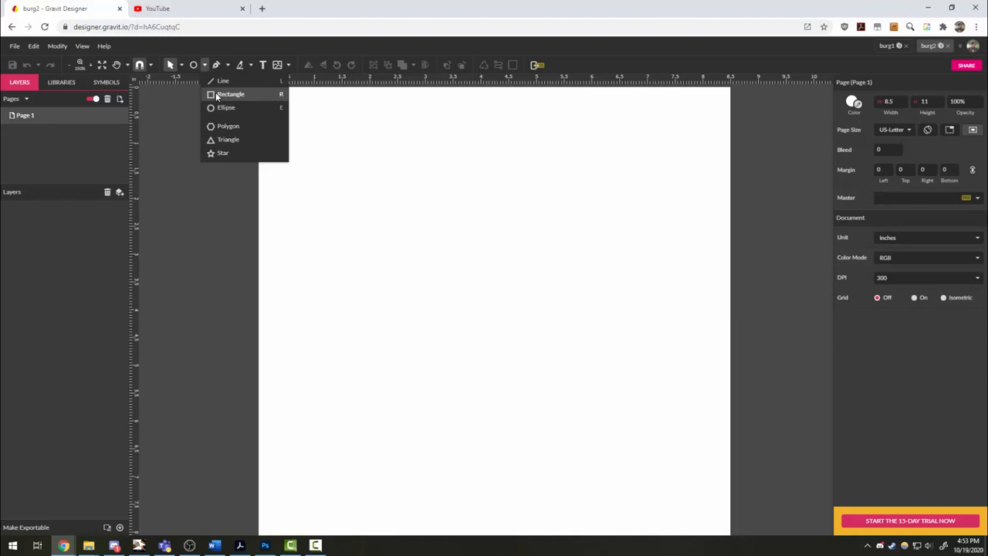
click(231, 94)
mouse_move(308, 266)
mouse_down()
mouse_move(374, 301)
mouse_move(574, 317)
mouse_up()
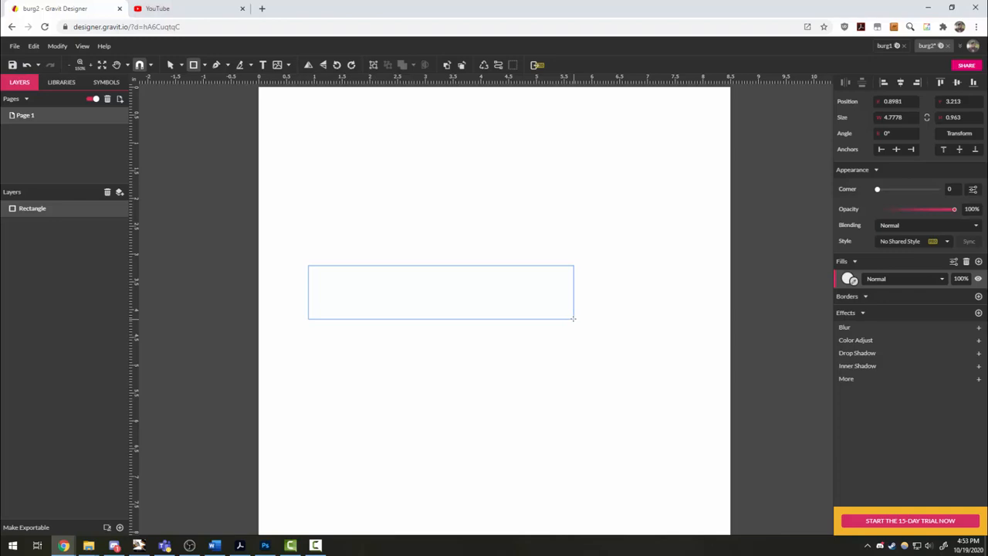
drag(574, 317, 574, 317)
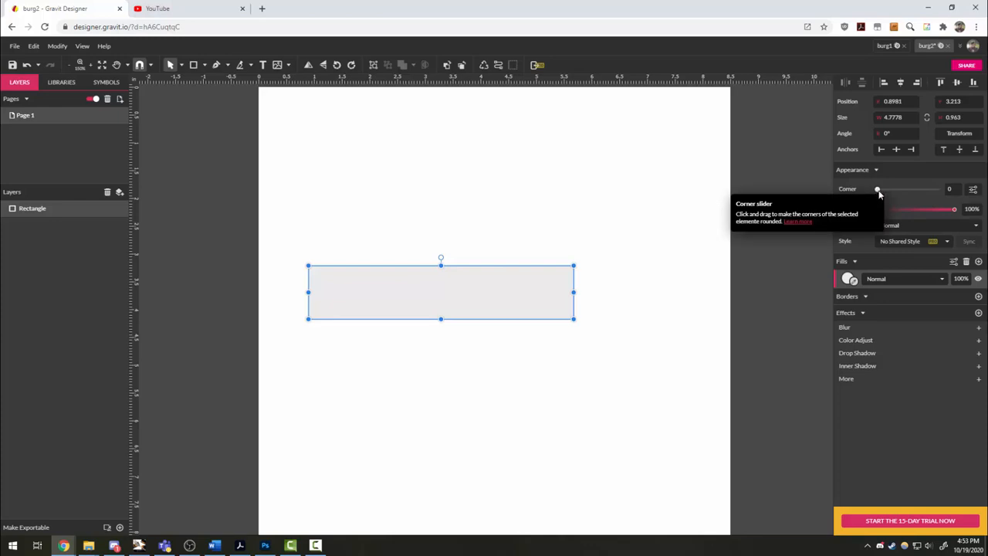
Round the rectangle's corners slightly, with Corner at about 0.24
drag(878, 190, 917, 192)
key(ctrl+z)
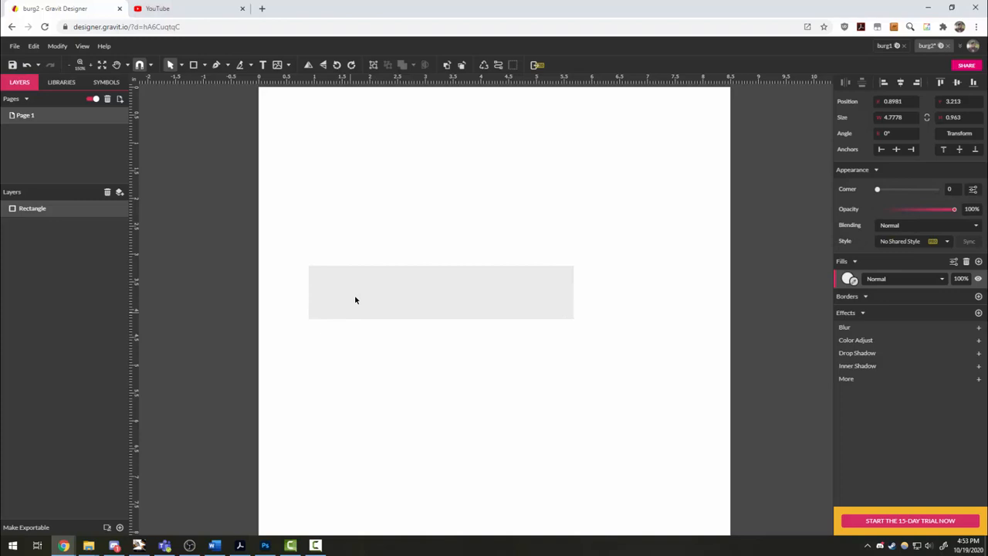
key(ctrl+shift+z)
key(ctrl+z)
click(886, 190)
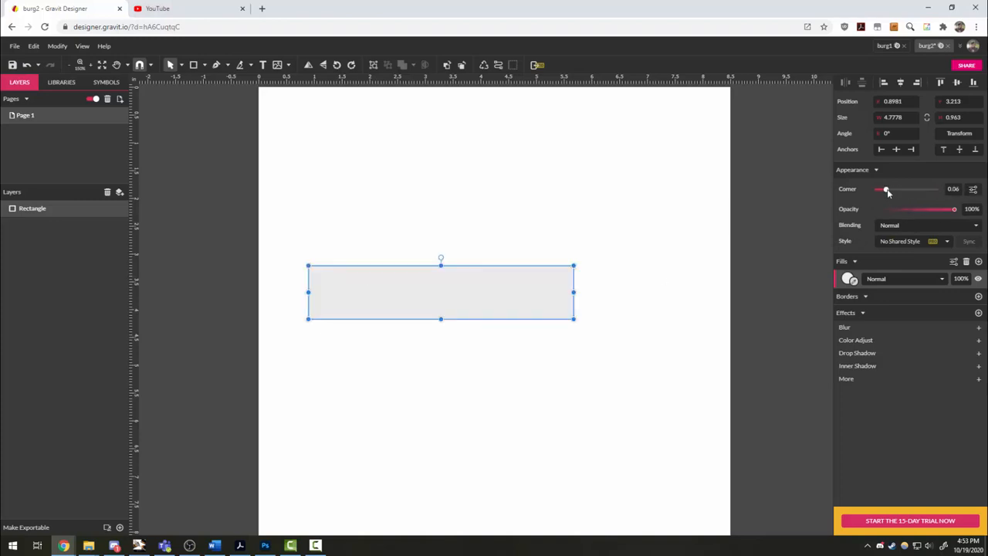
drag(887, 192, 908, 189)
Fill the rounded rectangle with an olive green
click(850, 280)
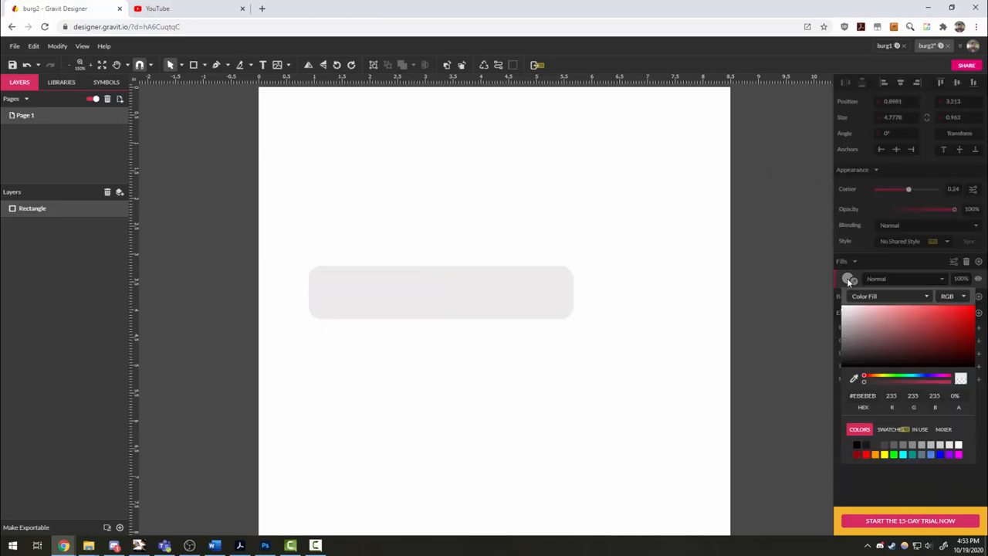
click(884, 378)
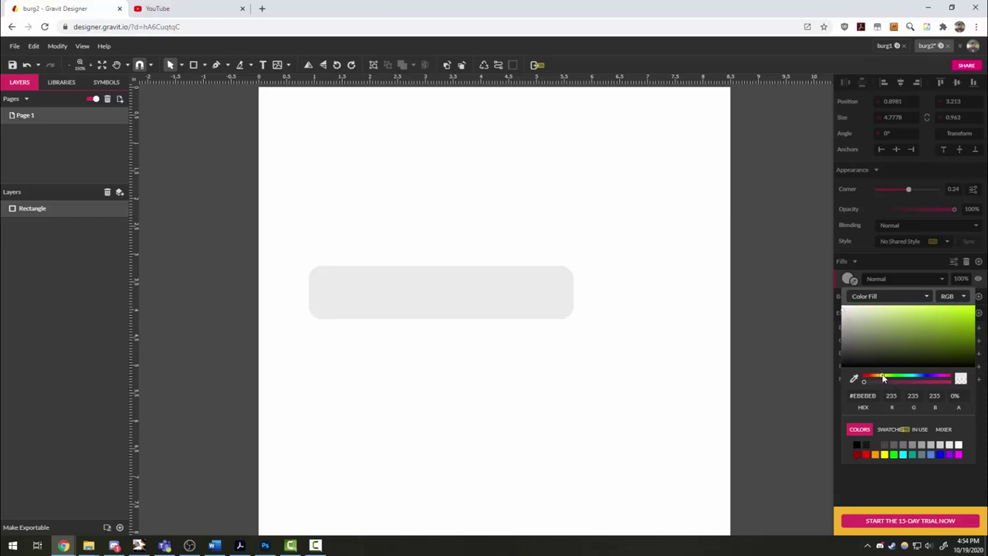
click(910, 330)
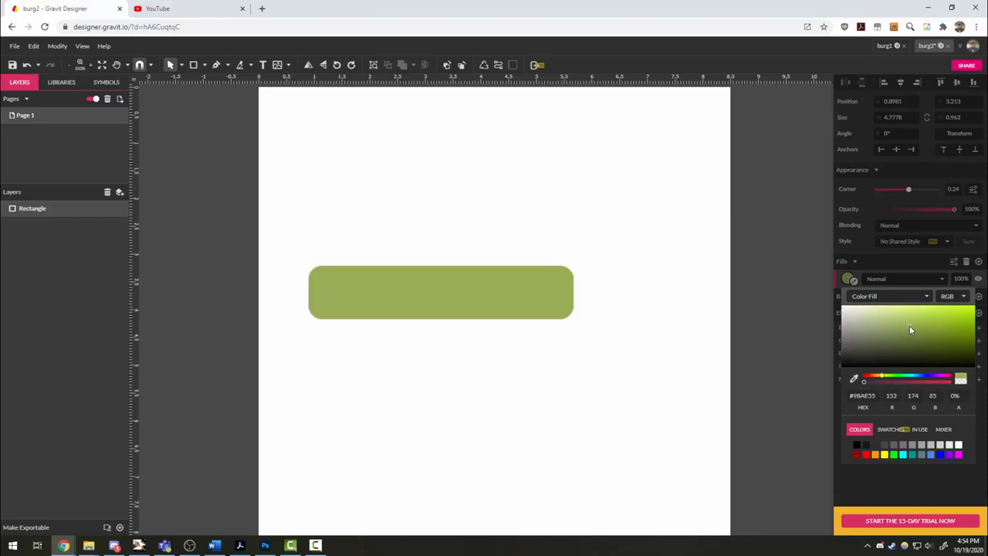
drag(910, 329, 902, 334)
click(890, 263)
Move the olive rectangle lower on the page
click(568, 375)
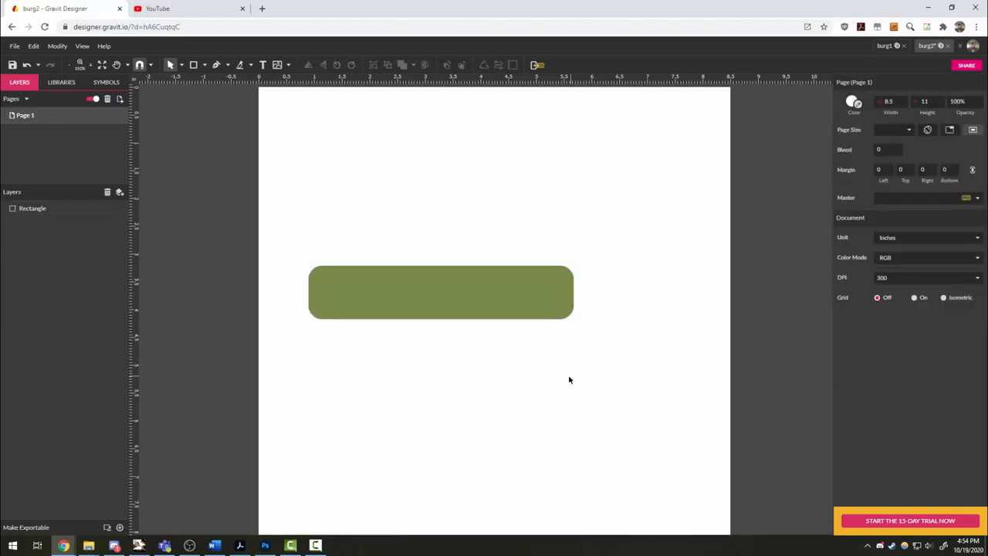
drag(413, 316, 414, 384)
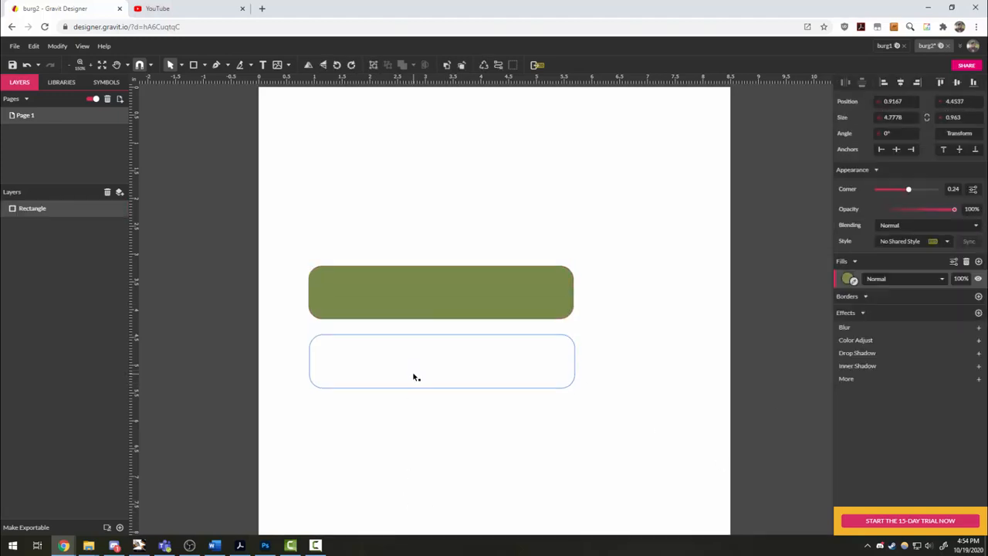
click(498, 214)
scroll(522, 282, up, 2)
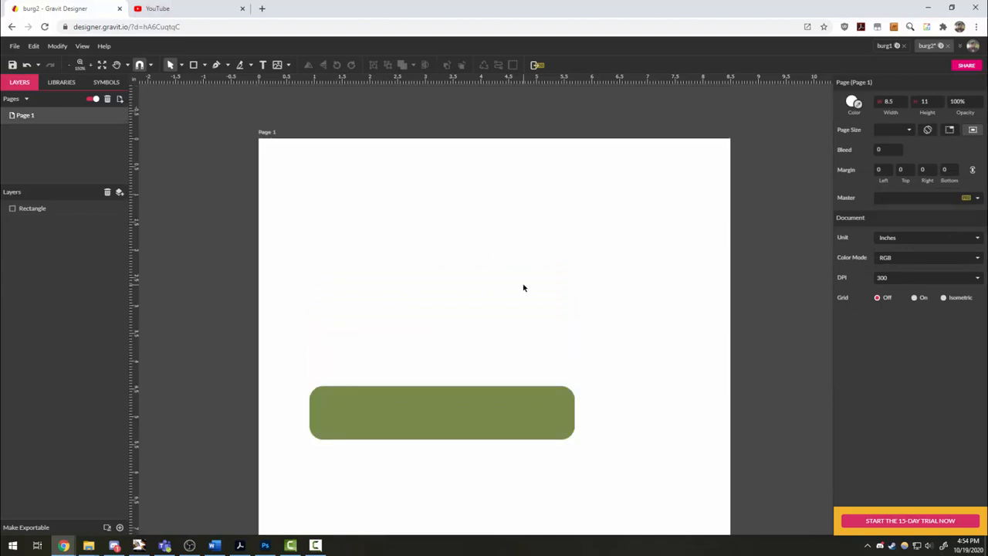
Draw a large triangle above the rectangle and eyedrop the rectangle's olive green into it
click(204, 65)
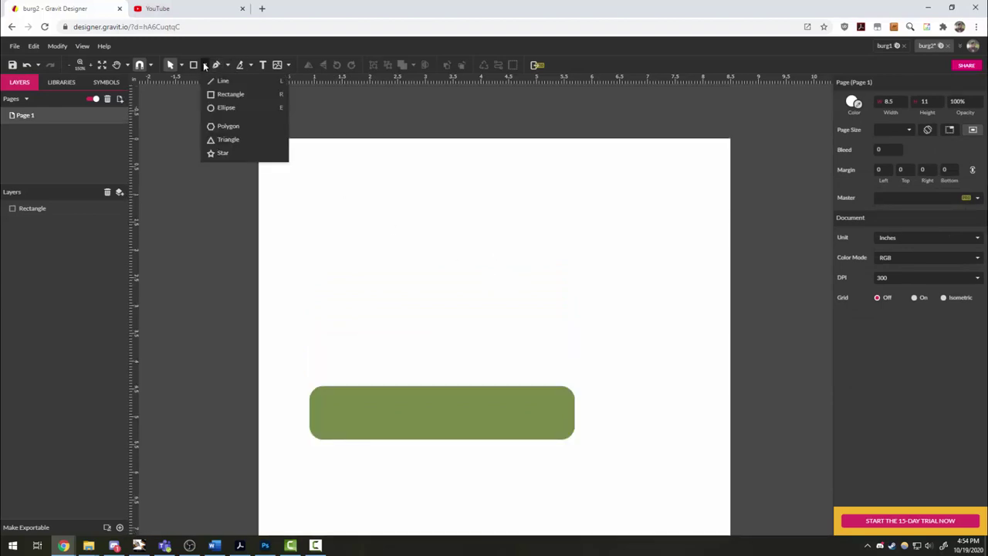
click(229, 139)
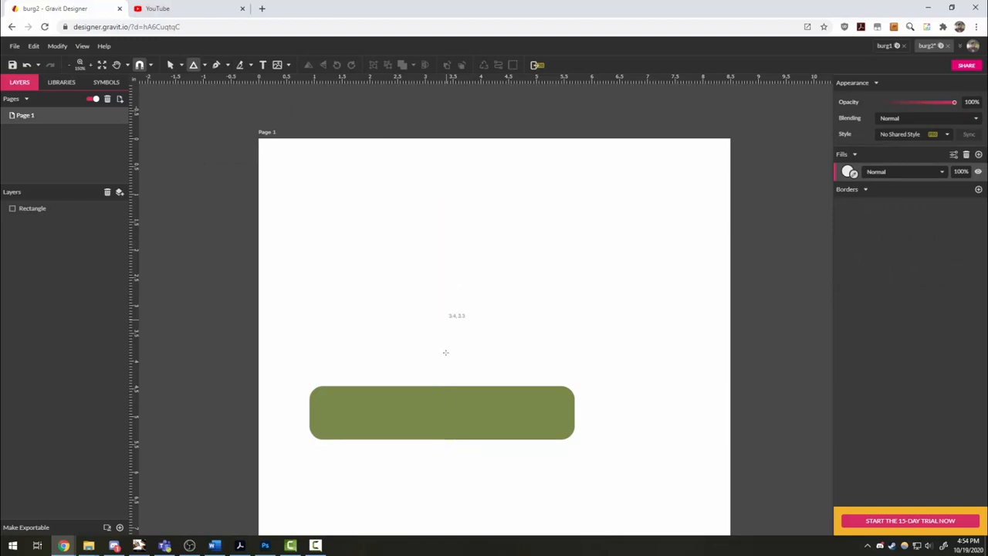
mouse_move(440, 255)
mouse_down()
mouse_move(433, 158)
mouse_move(447, 98)
mouse_up()
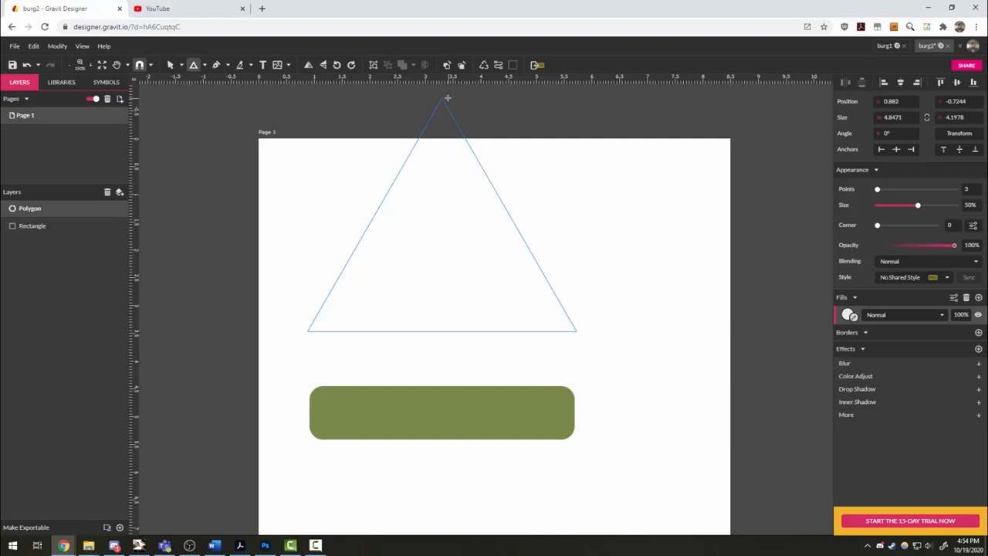
drag(448, 98, 447, 98)
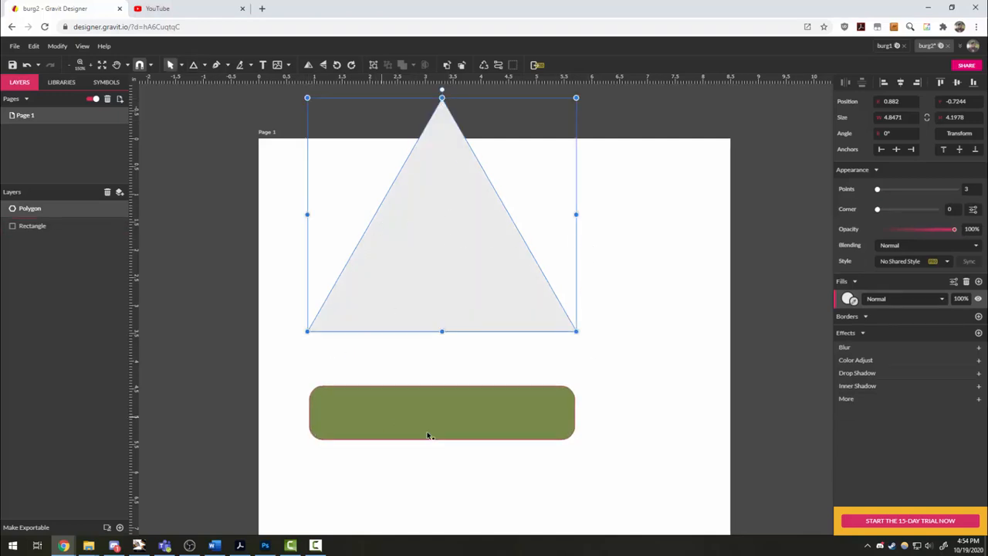
click(852, 306)
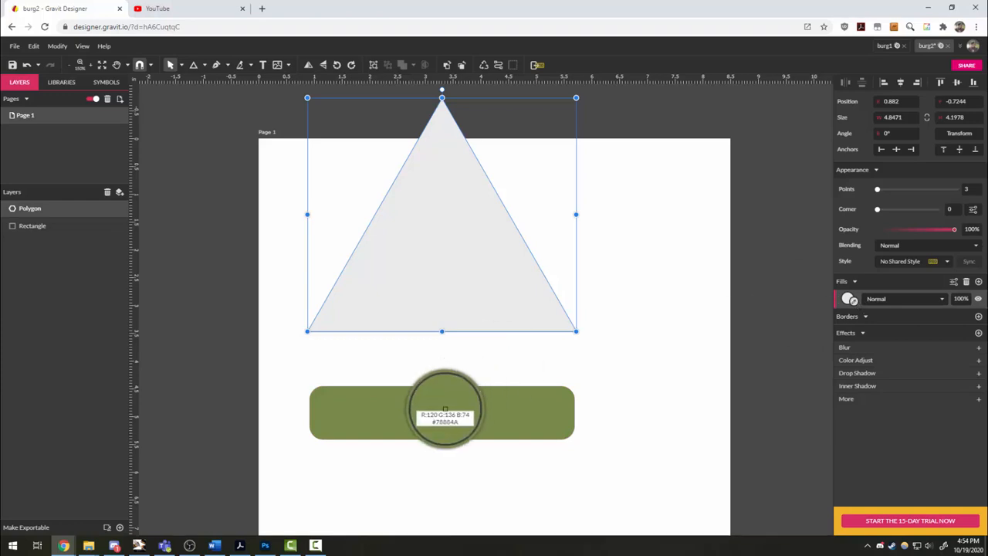
click(440, 410)
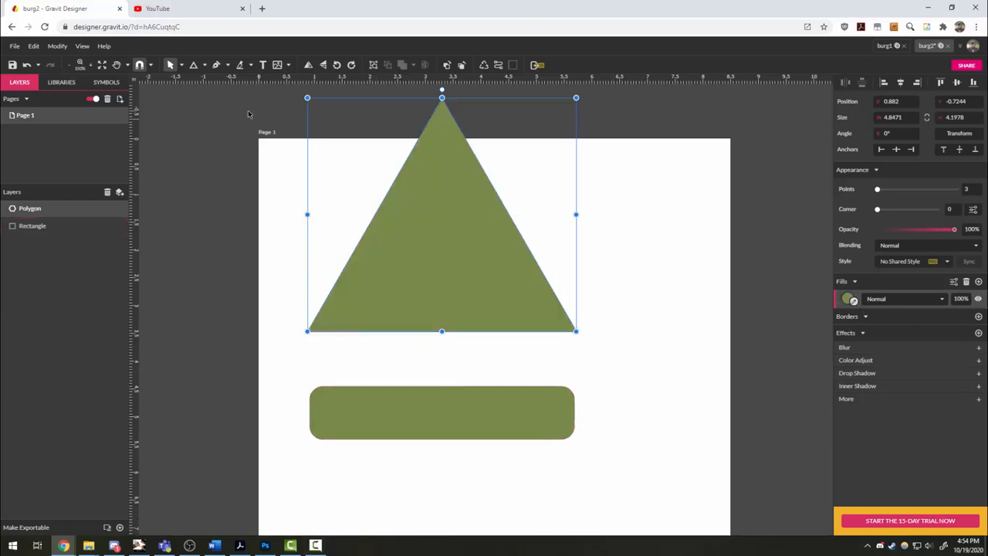
Convert the triangle to an editable path and switch to node editing
right_click(435, 256)
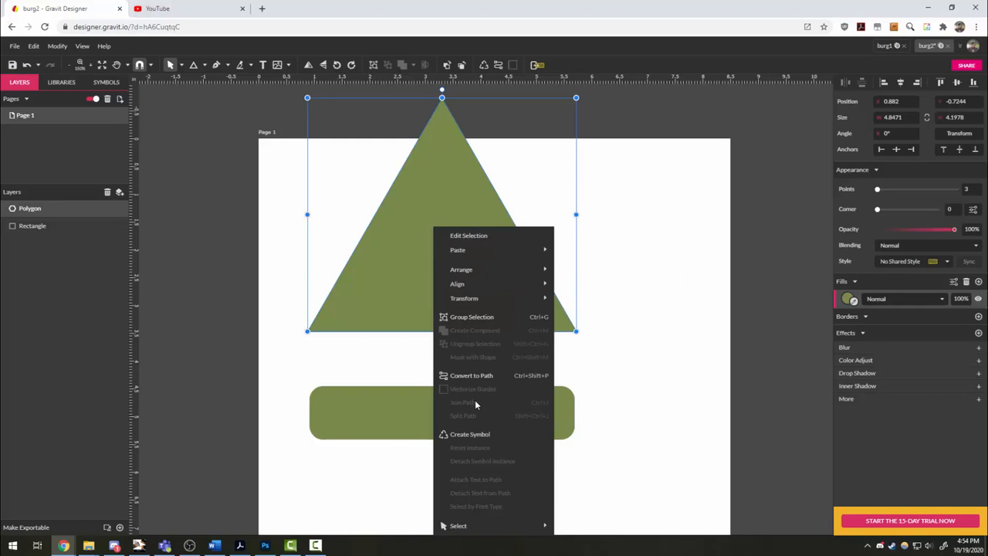
click(477, 379)
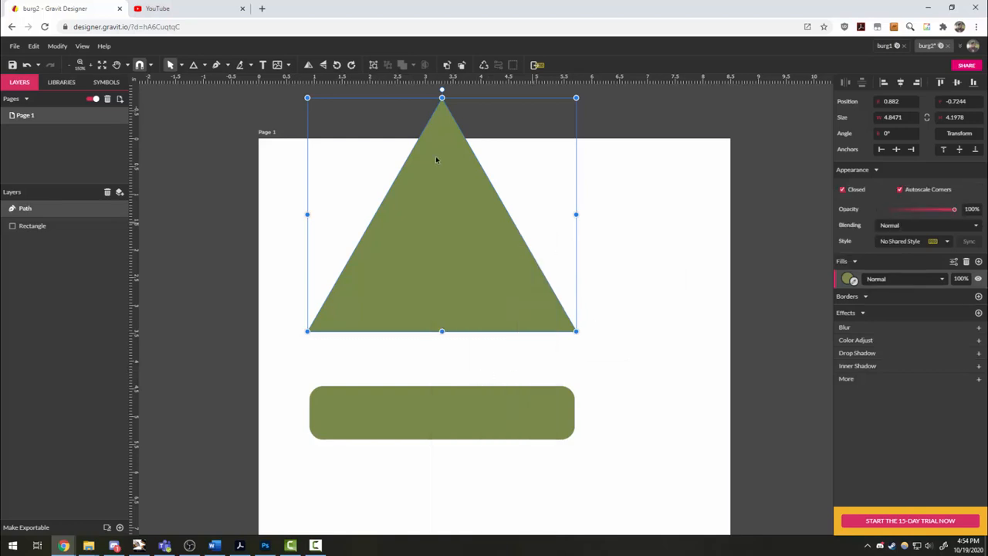
click(183, 66)
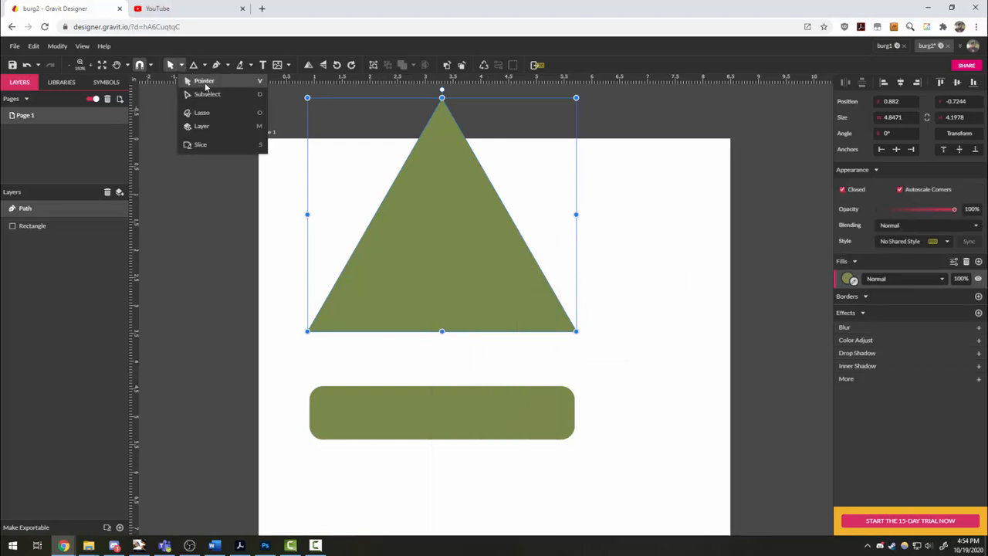
click(210, 96)
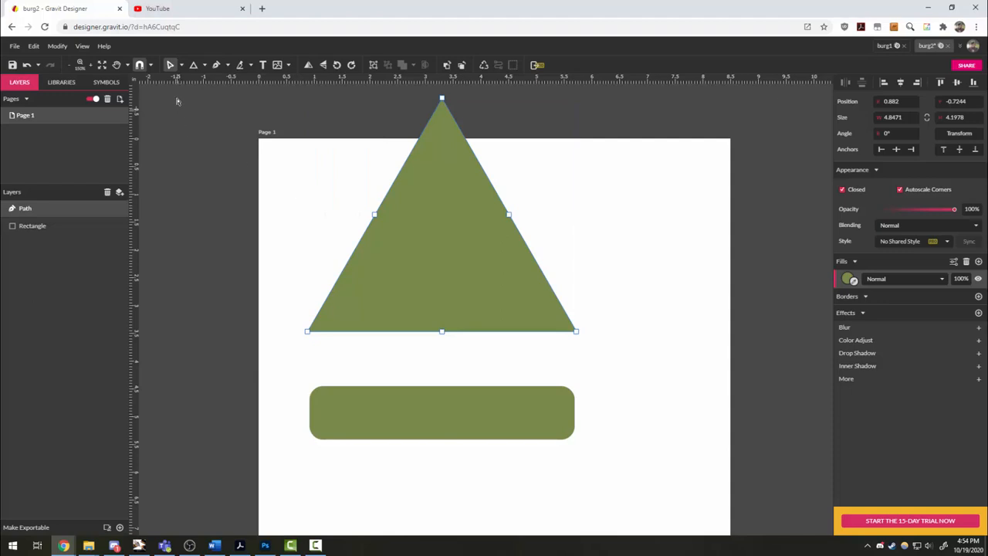
Drag the triangle's apex node down to make a shorter, flatter shape
click(376, 217)
click(457, 220)
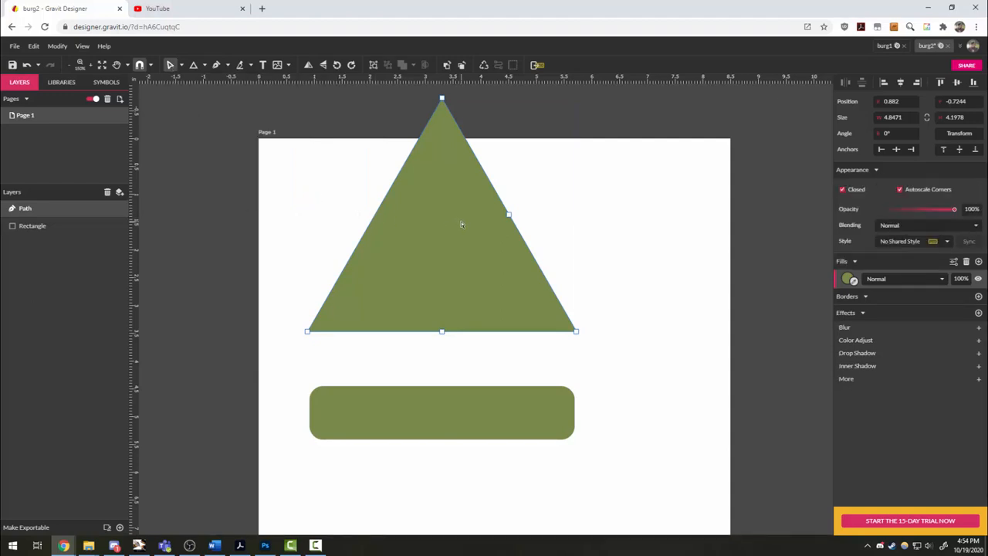
click(509, 218)
click(505, 247)
click(444, 333)
click(444, 231)
click(442, 99)
drag(442, 101, 443, 231)
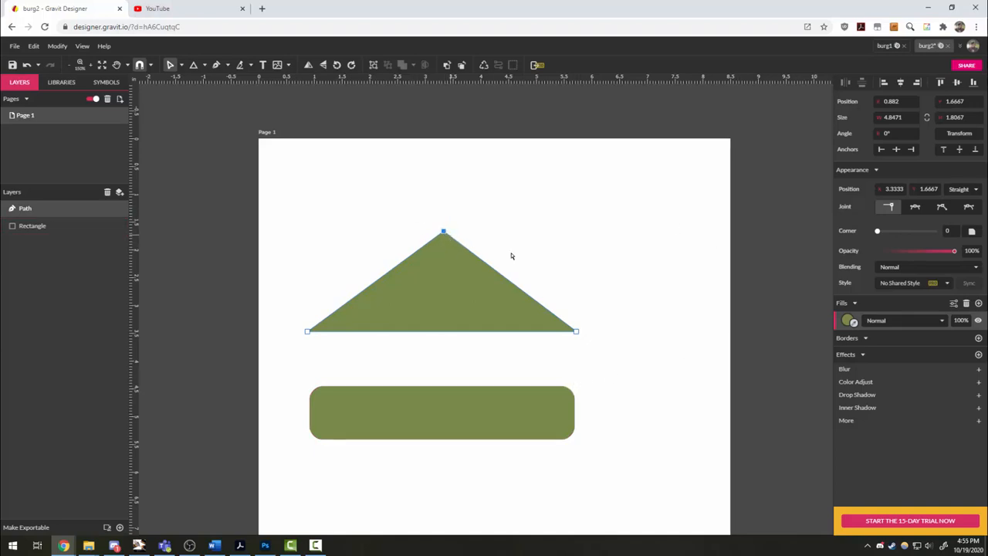
Make the apex a Mirrored joint and widen its curve into a rounded peak
click(918, 207)
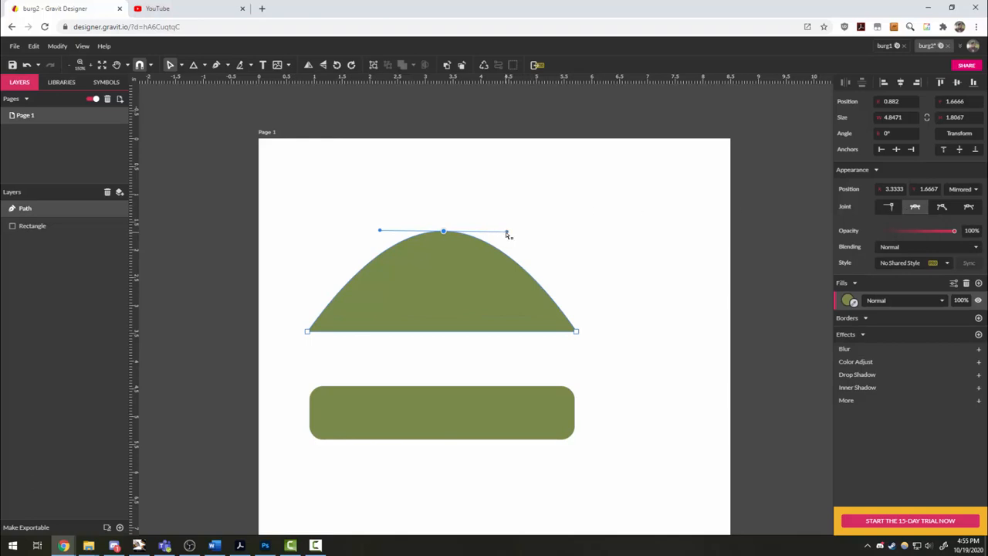
drag(507, 232, 525, 231)
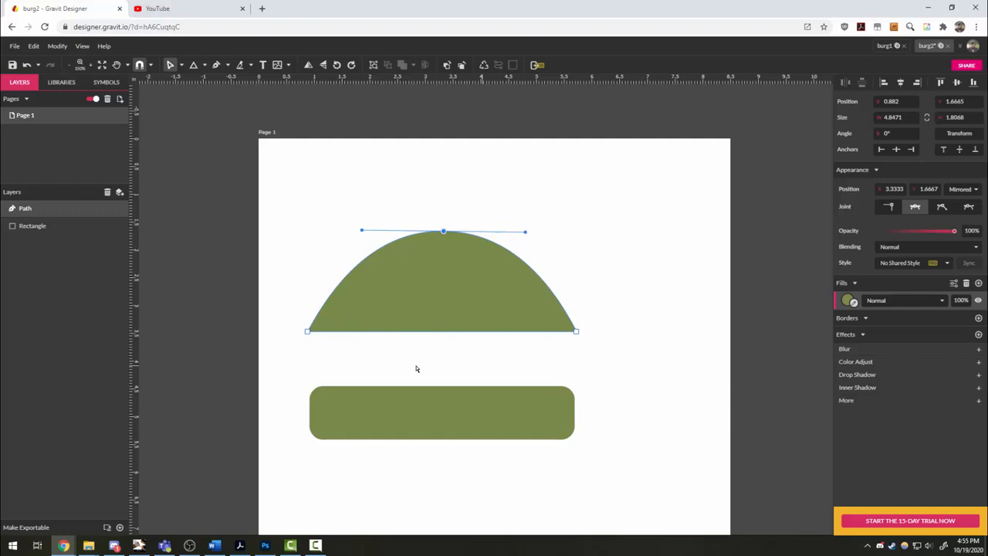
Give both bottom corners Asymmetric handles and curve them into a smooth dome base
drag(275, 309, 622, 364)
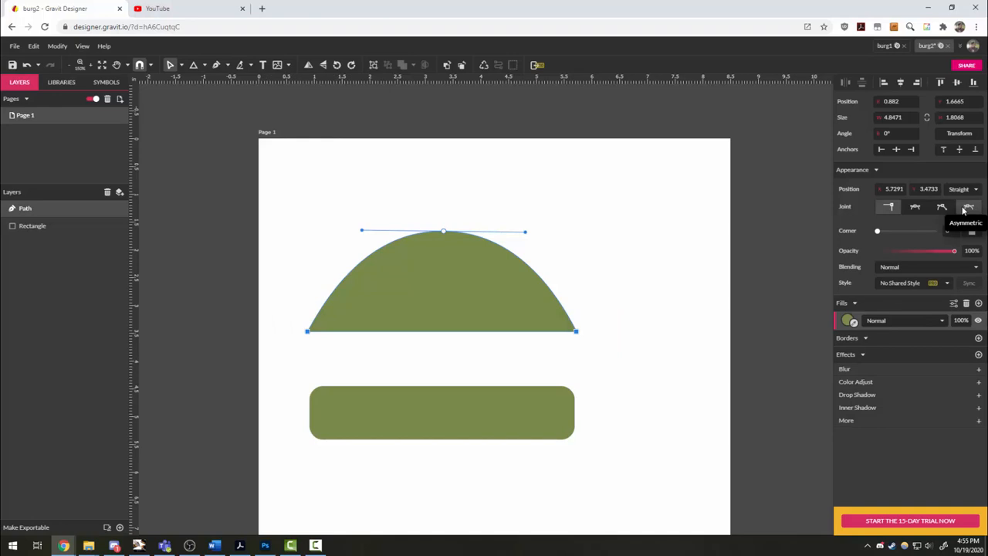
click(967, 209)
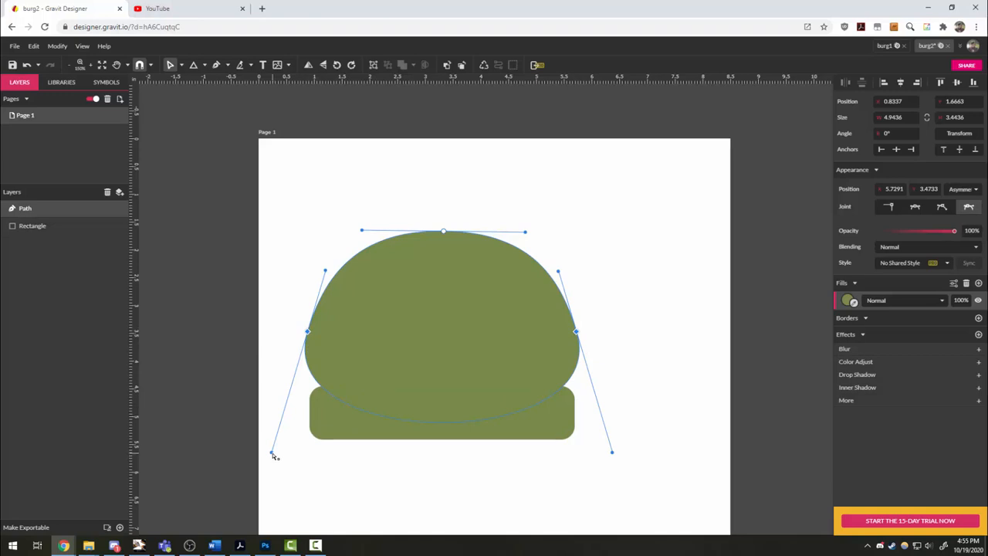
drag(272, 454, 300, 358)
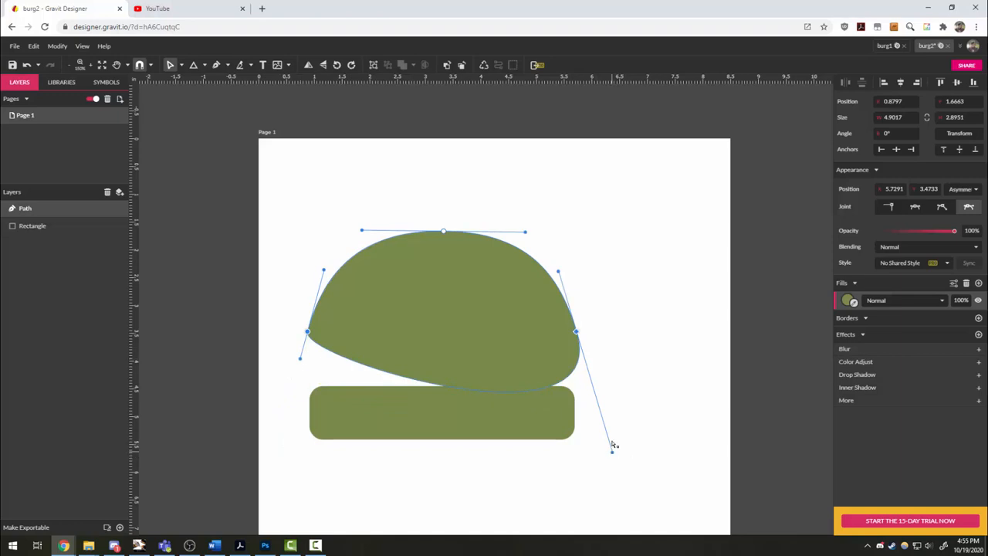
drag(612, 450, 581, 360)
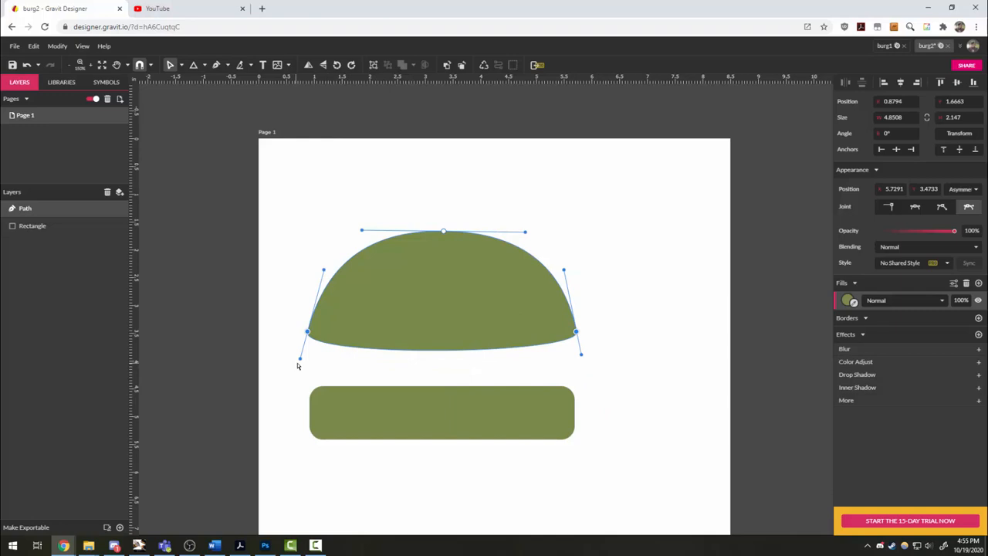
click(656, 362)
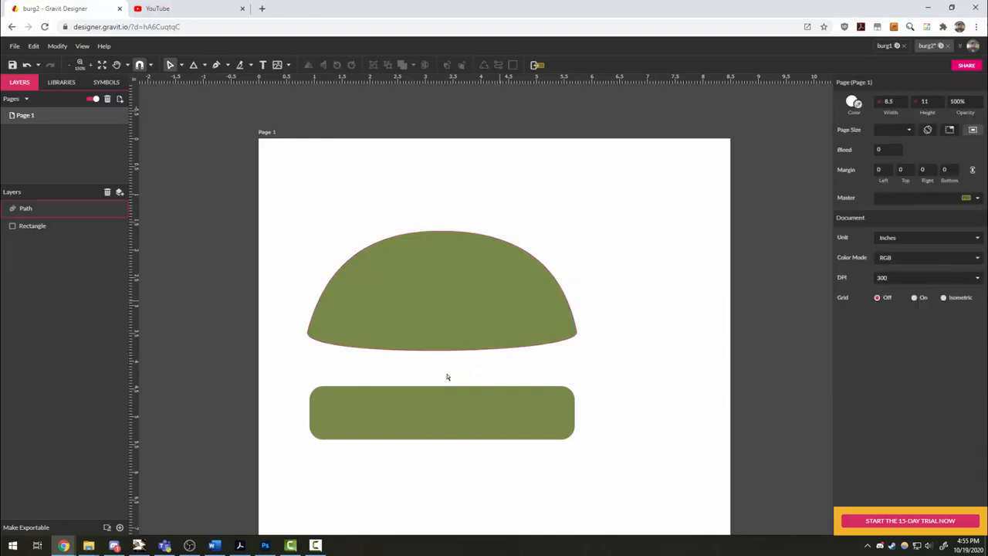
click(406, 302)
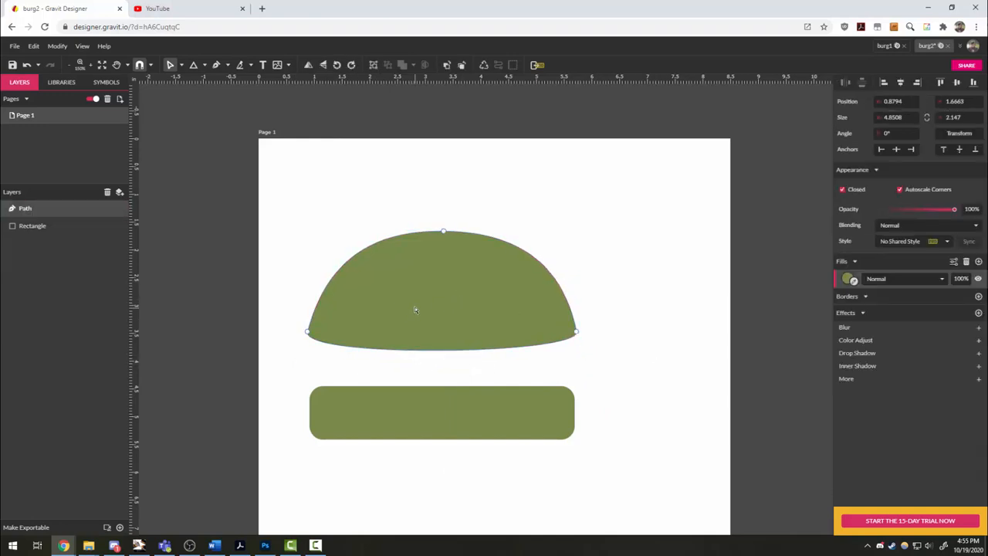
Move the dome higher on the page with the Pointer tool
click(177, 68)
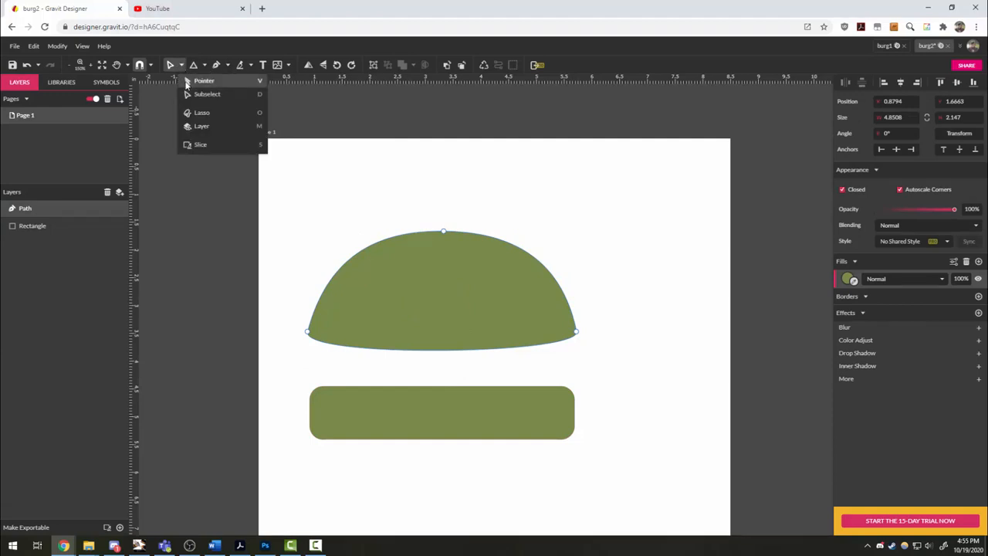
click(203, 82)
drag(436, 274, 440, 247)
click(448, 422)
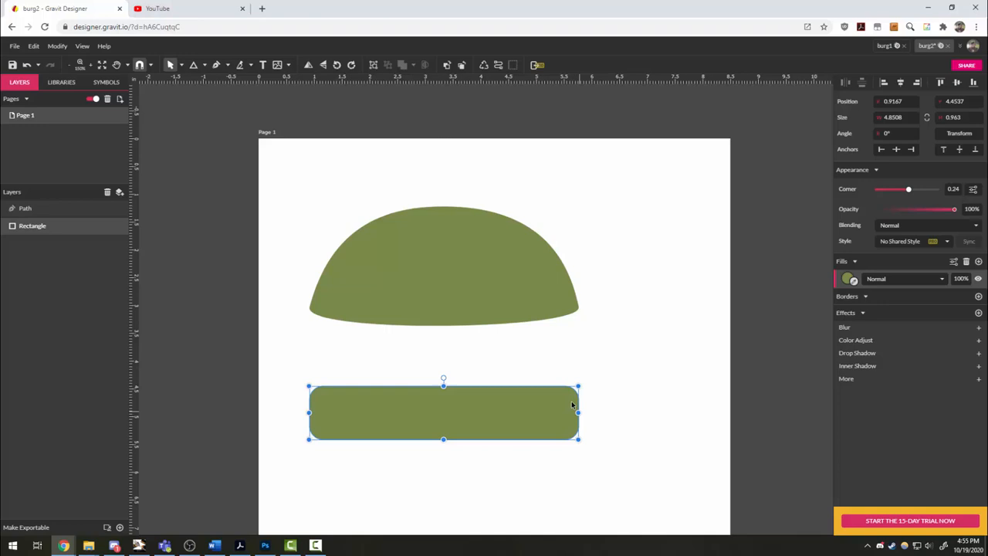
click(656, 412)
drag(479, 417, 485, 420)
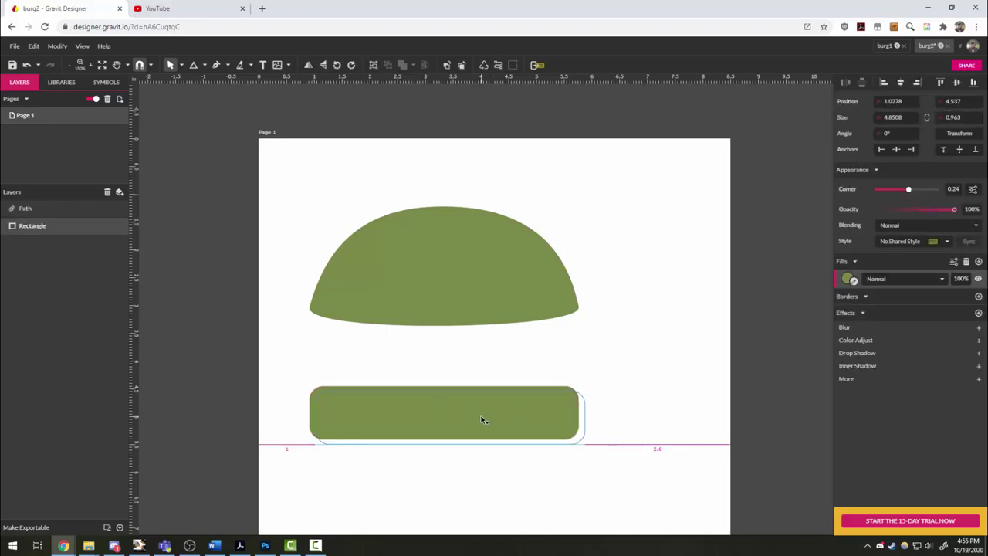
click(680, 406)
scroll(680, 406, down, 1)
Center the rectangle under the dome, widen it slightly, and nudge the dome up
drag(483, 376, 479, 382)
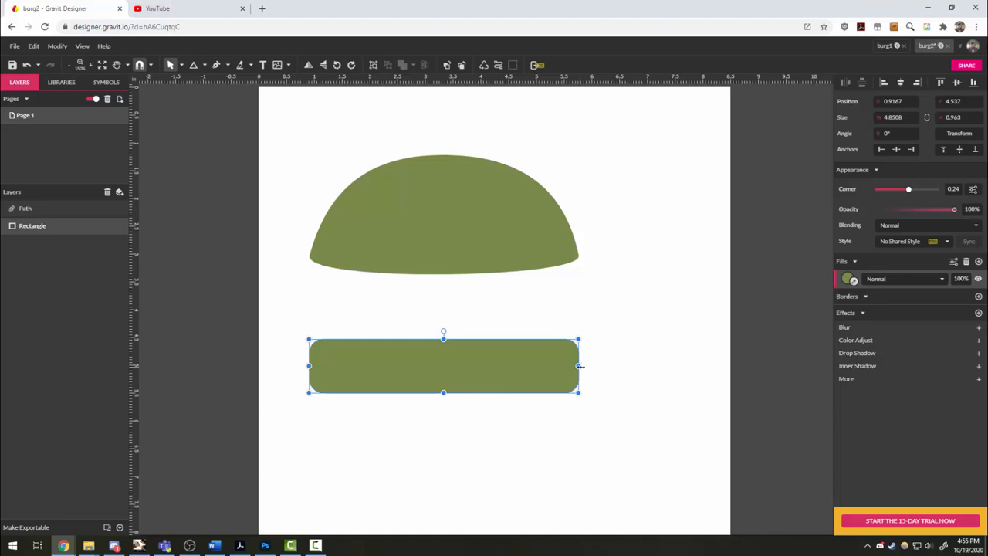
drag(581, 366, 585, 367)
click(618, 430)
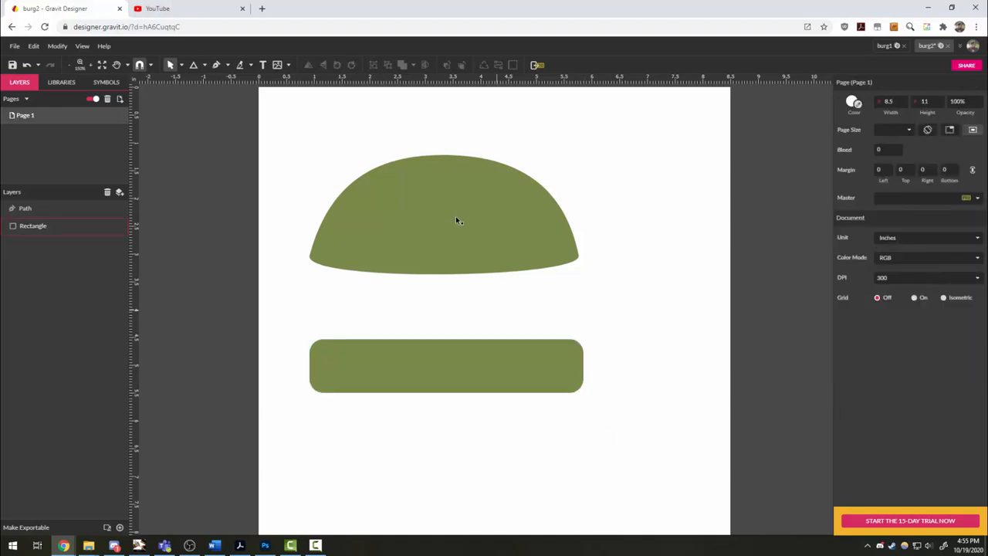
drag(460, 203, 461, 168)
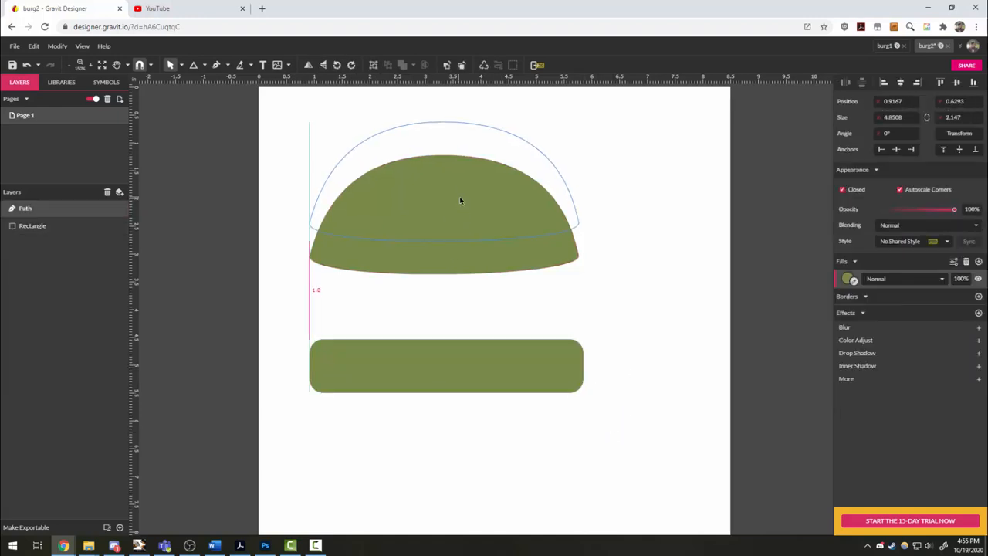
click(626, 328)
scroll(540, 308, up, 1)
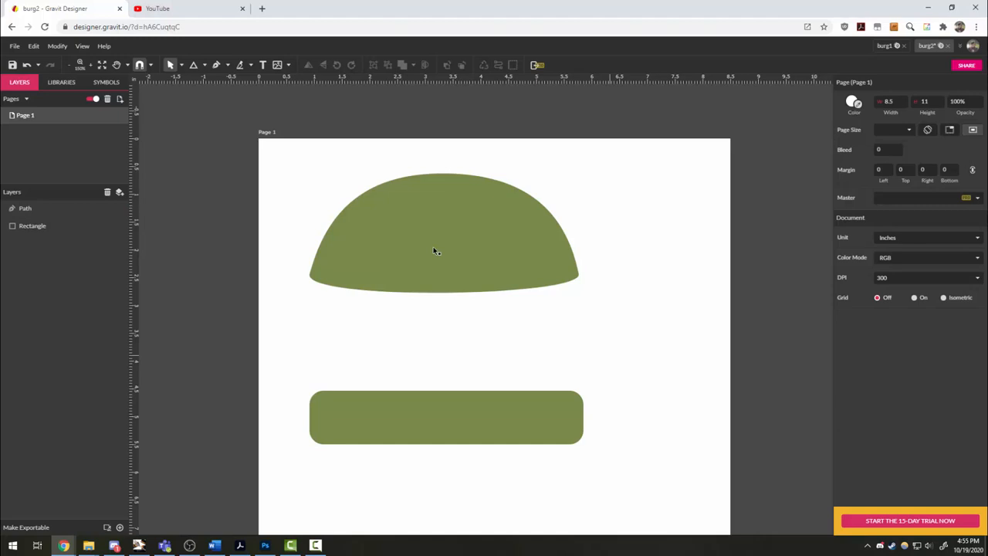
click(375, 243)
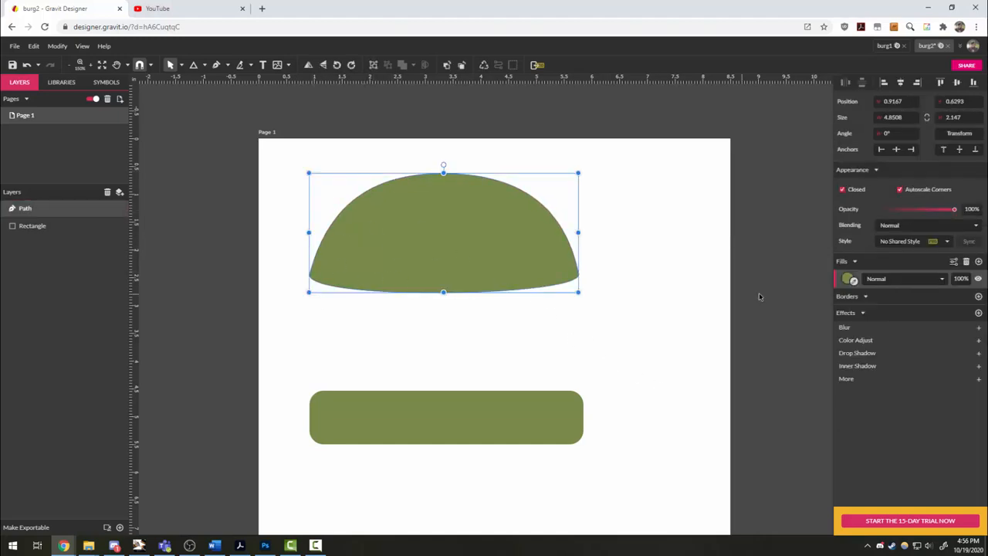
Switch the dome's fill to a linear gradient and copy the olive start hex value
click(849, 280)
click(862, 298)
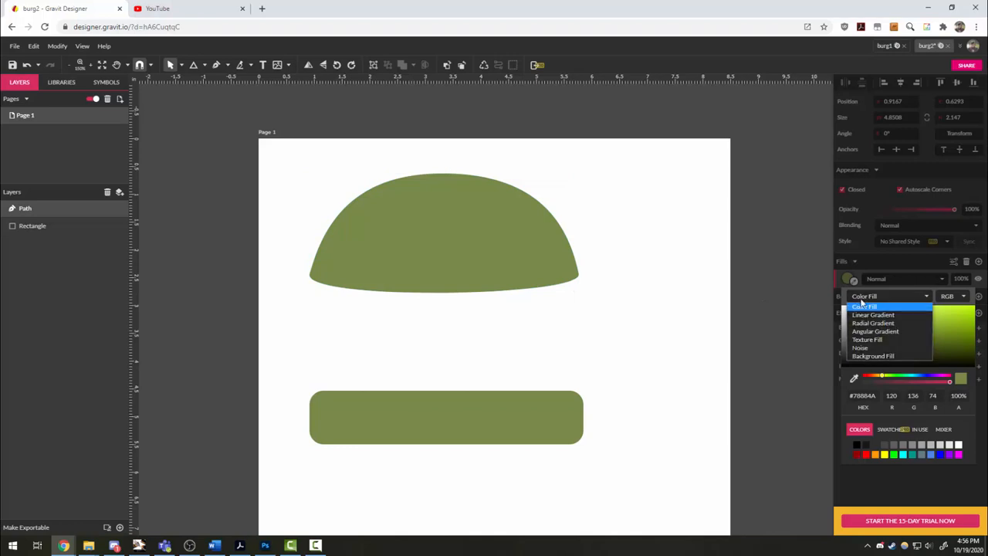
click(872, 315)
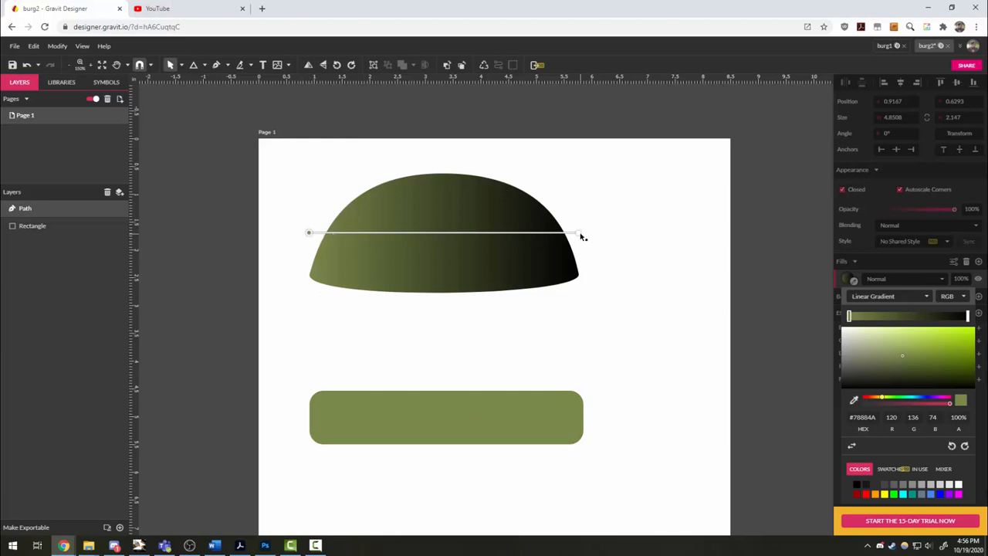
click(876, 418)
right_click(862, 417)
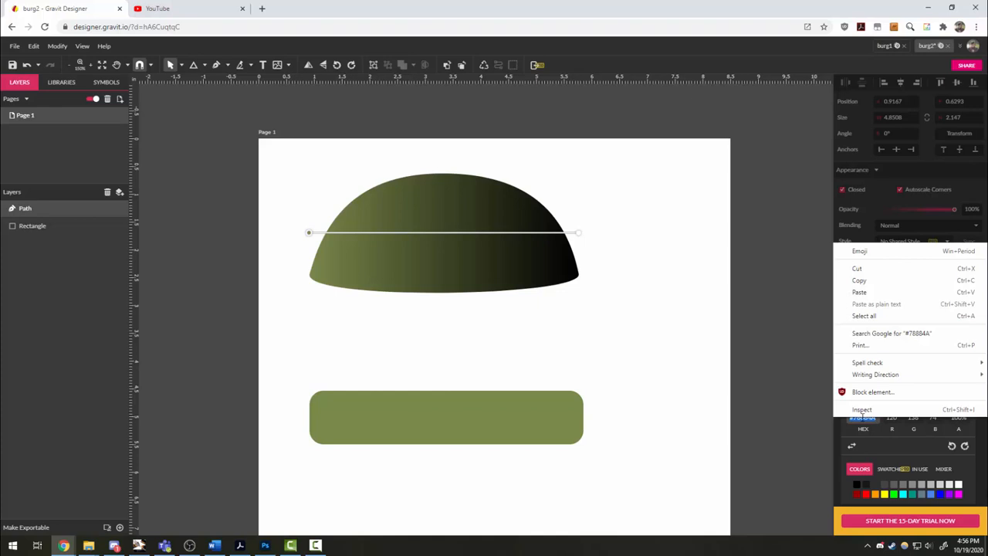
click(864, 422)
right_click(864, 421)
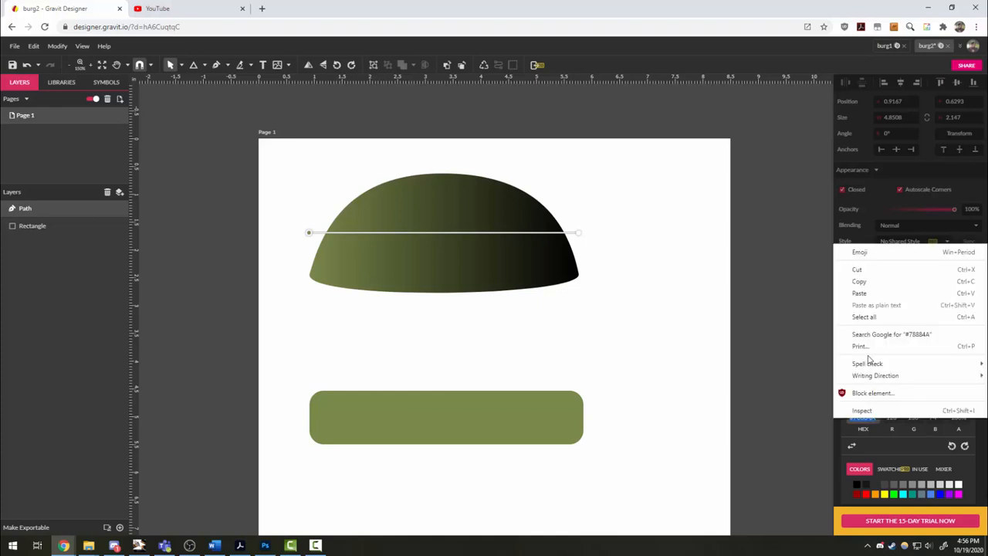
click(874, 282)
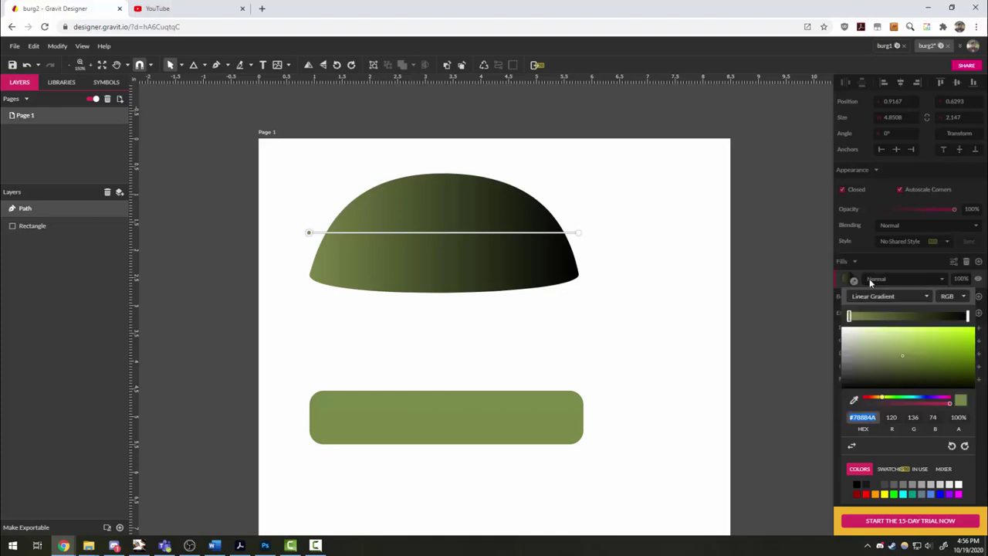
Paste olive into the gradient's end stop and darken it to dark olive
click(968, 316)
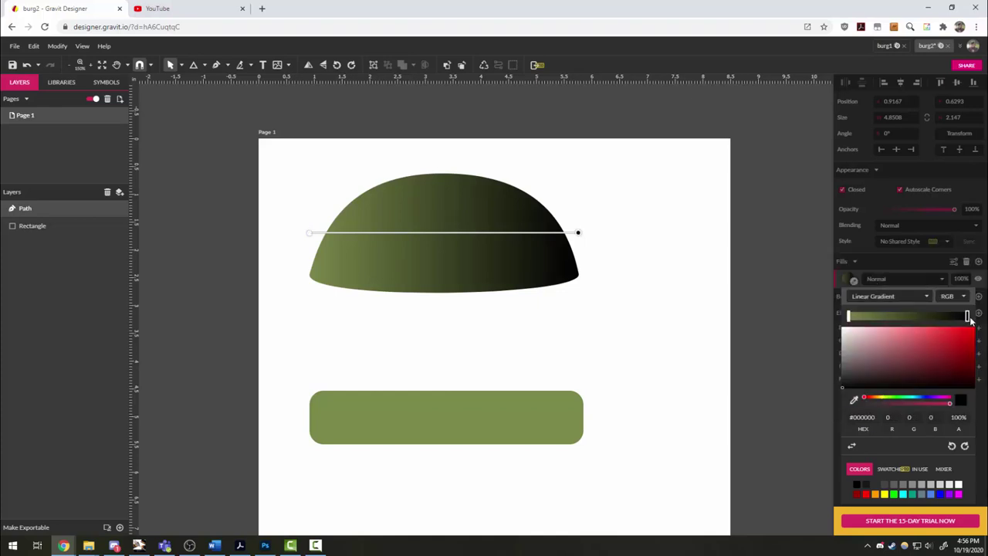
double_click(862, 418)
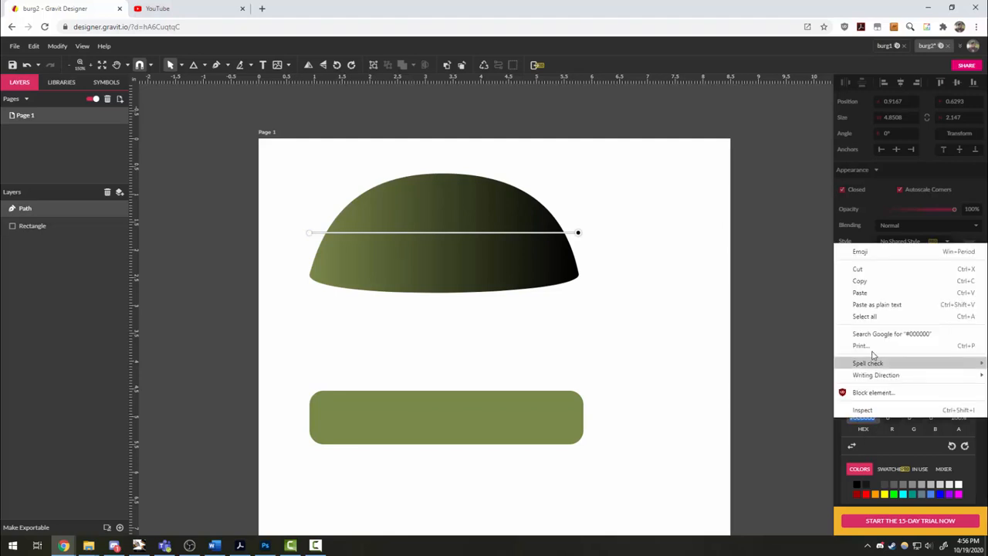
click(876, 301)
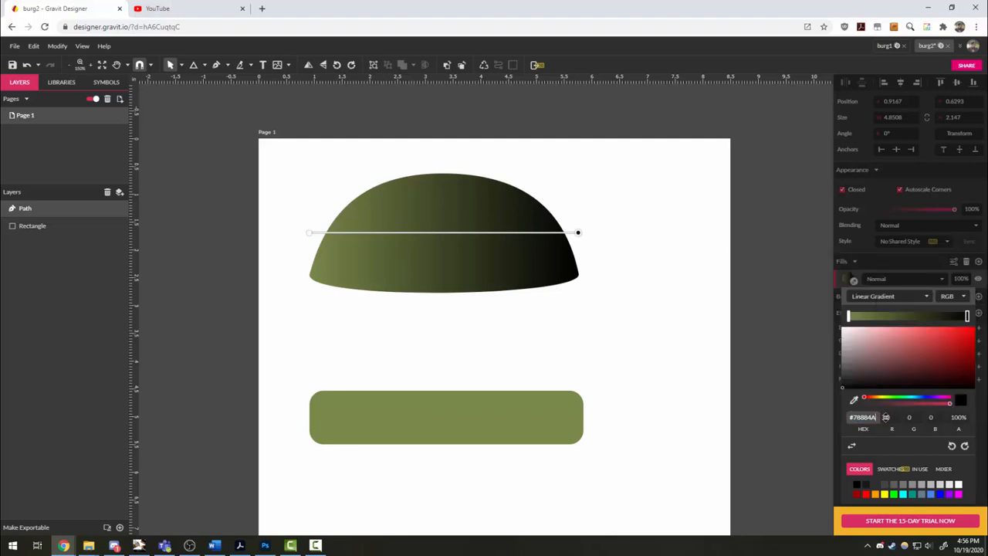
key(Tab)
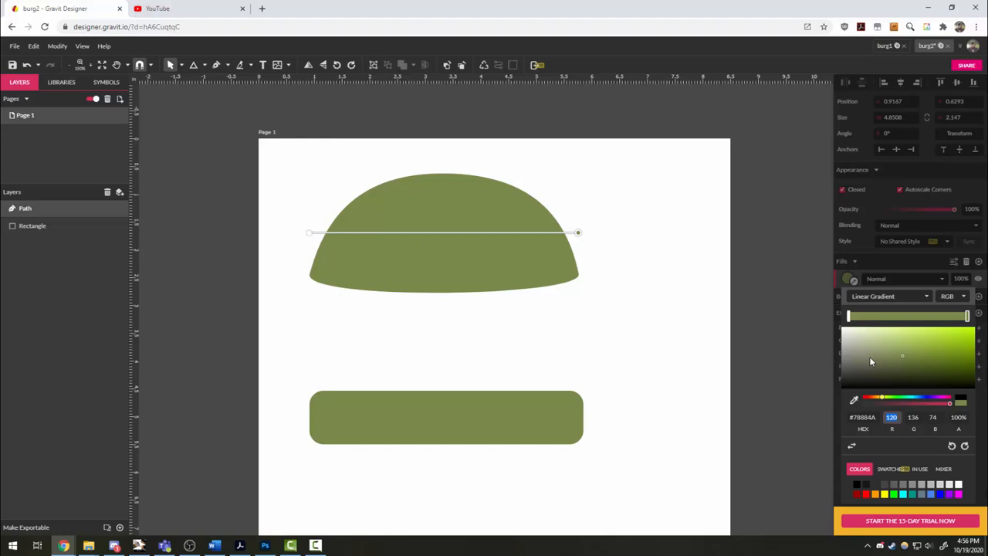
drag(903, 357, 902, 376)
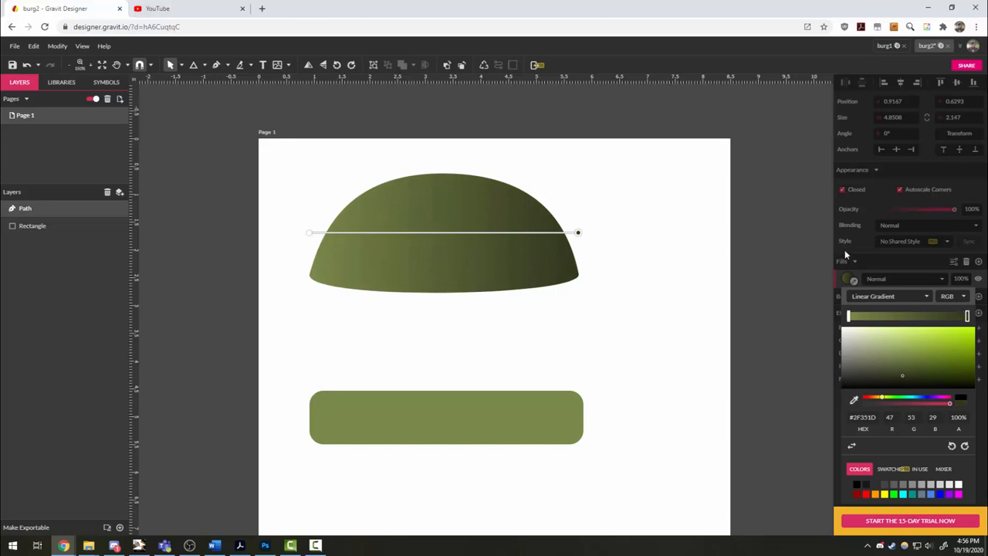
click(888, 264)
click(626, 355)
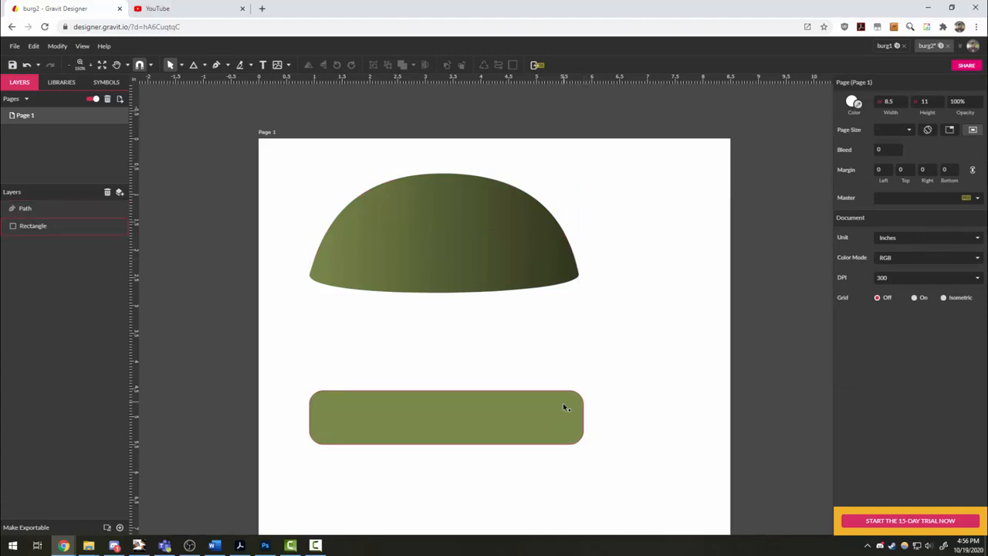
Give the rounded rectangle a linear gradient fill and select its right stop
click(438, 413)
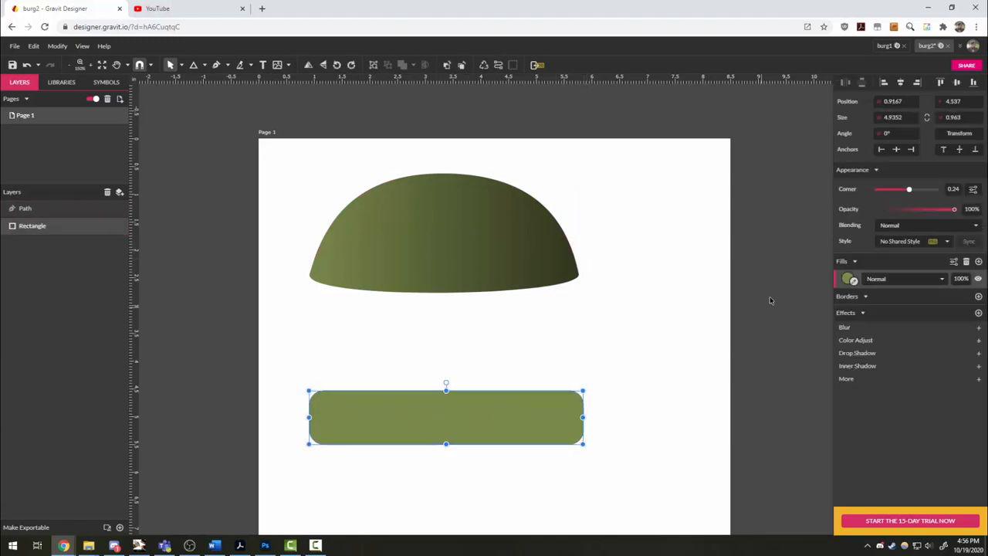
click(847, 281)
click(866, 298)
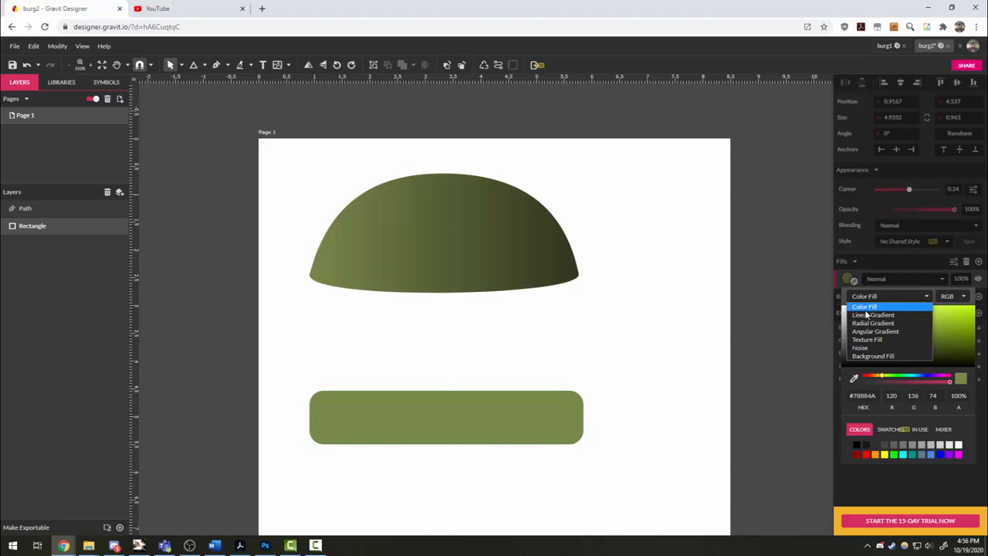
click(872, 315)
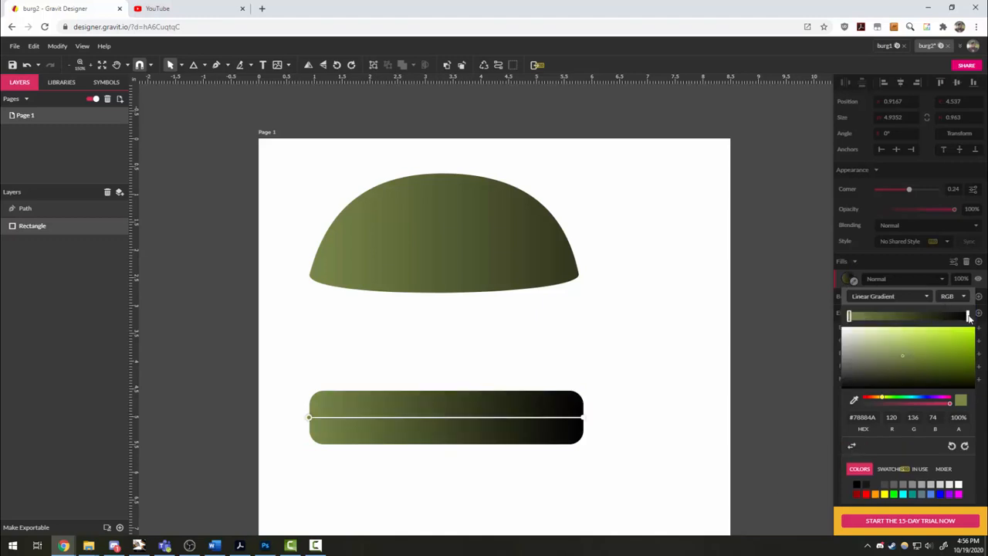
click(969, 315)
drag(967, 315, 969, 316)
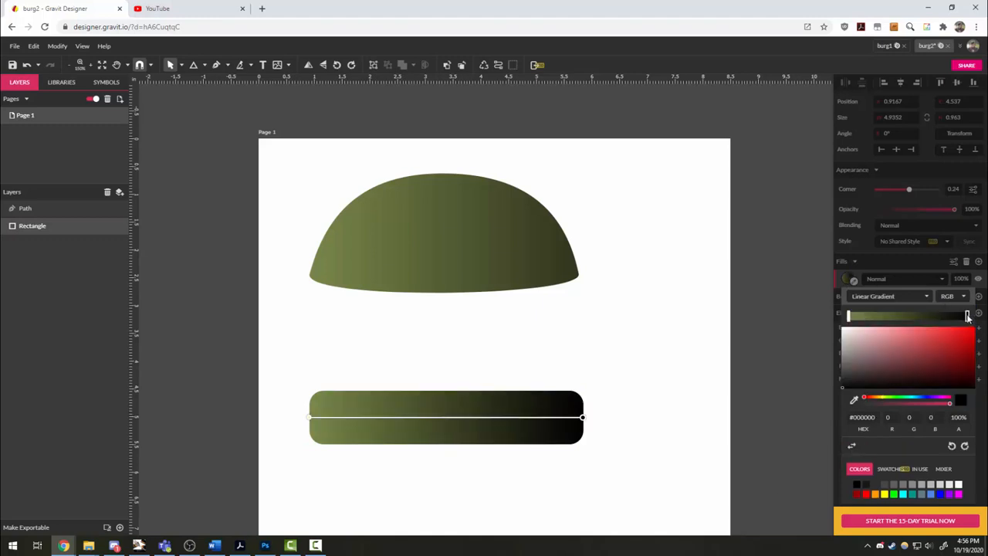
Eyedrop the dark olive from the top bun's edge into the right stop
click(854, 400)
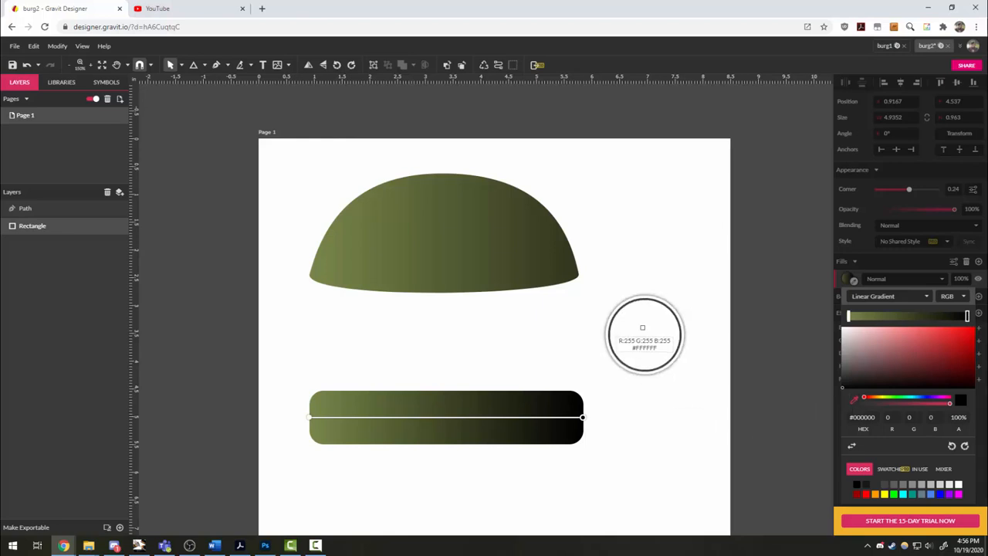
click(571, 270)
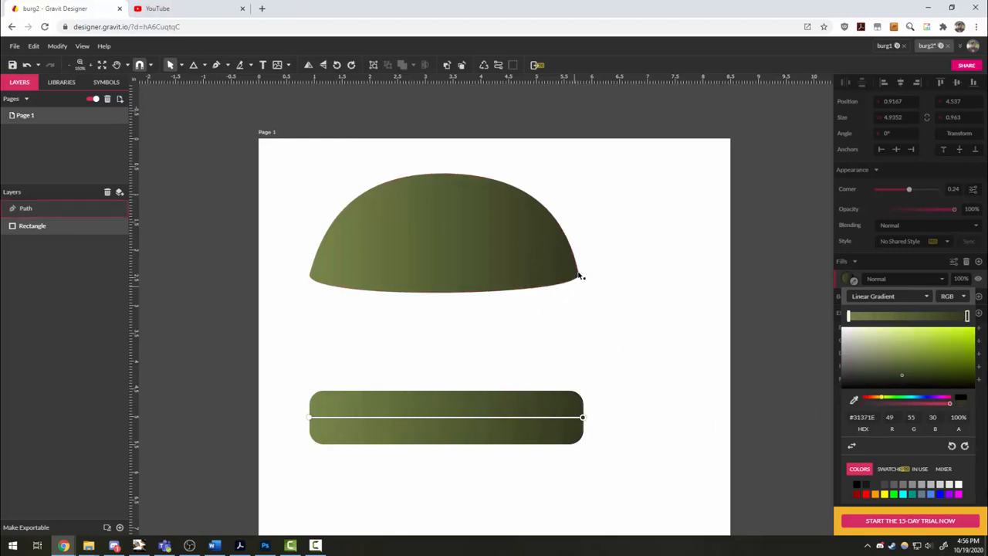
click(854, 400)
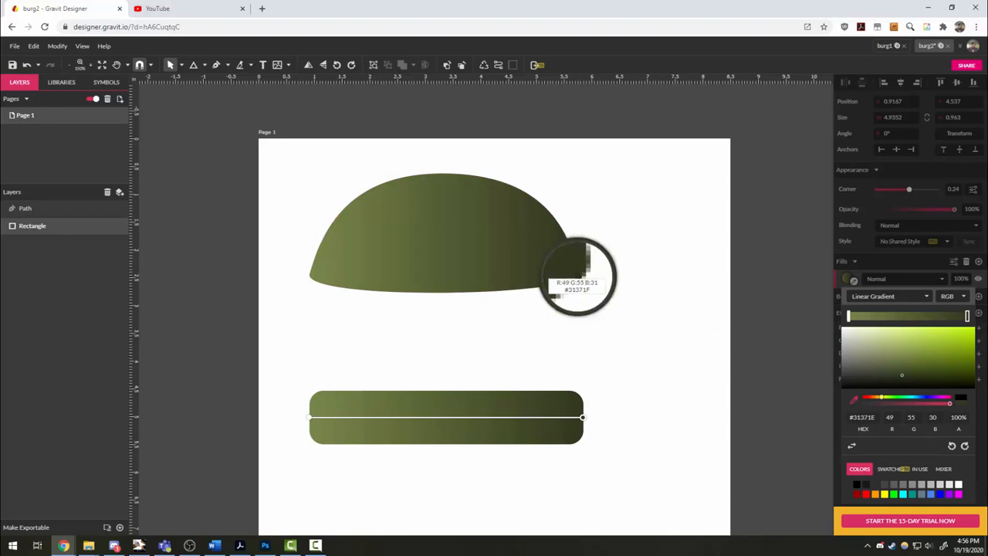
click(575, 246)
click(734, 350)
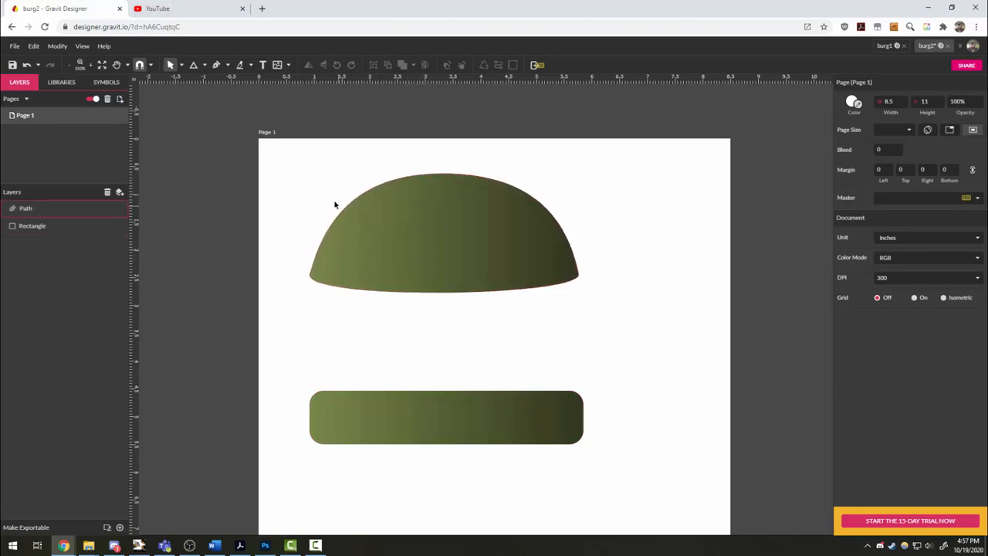
Draw a small narrow ellipse above the bun's left side
click(203, 65)
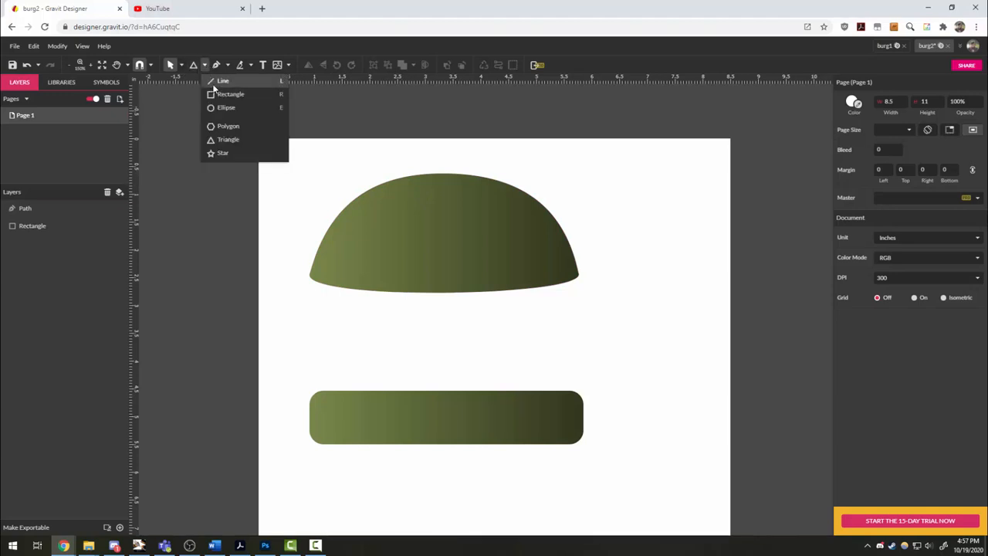
click(223, 108)
drag(306, 199, 318, 172)
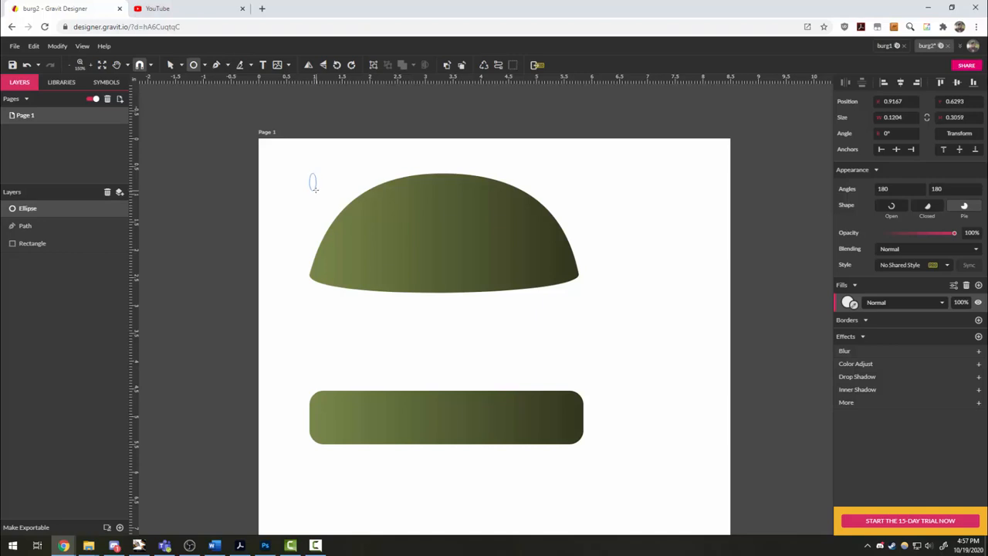
drag(316, 191, 314, 190)
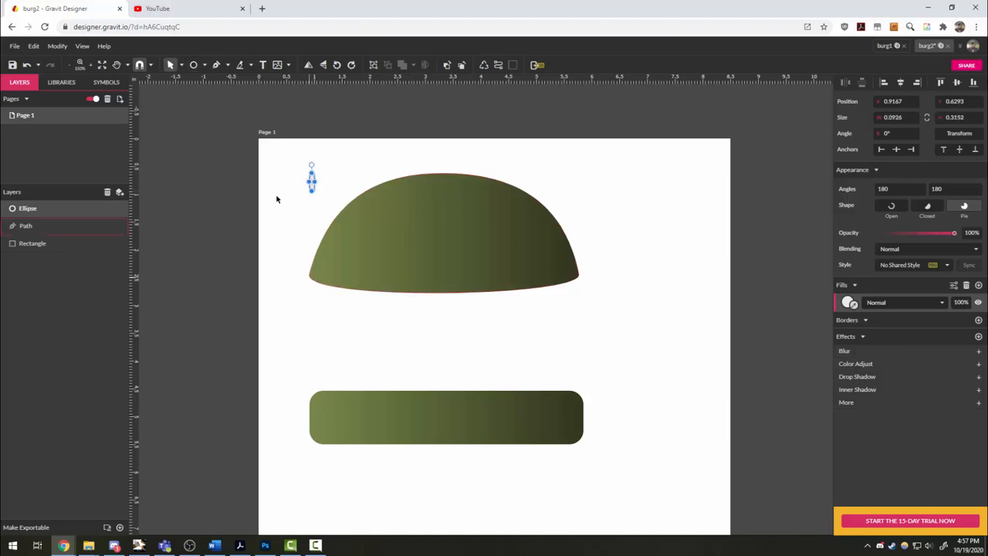
scroll(301, 181, up, 1)
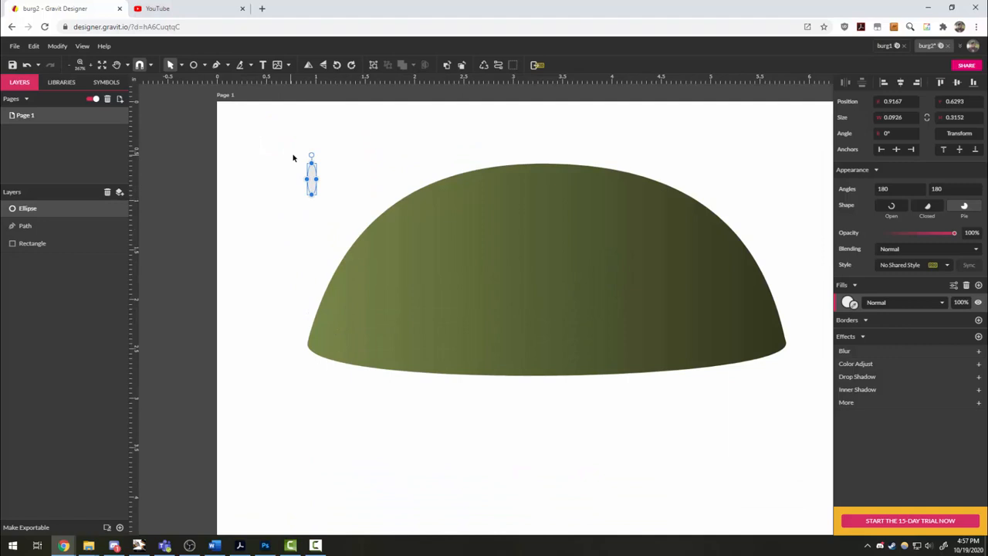
scroll(297, 162, up, 1)
scroll(309, 166, up, 1)
scroll(330, 194, up, 1)
scroll(302, 184, up, 2)
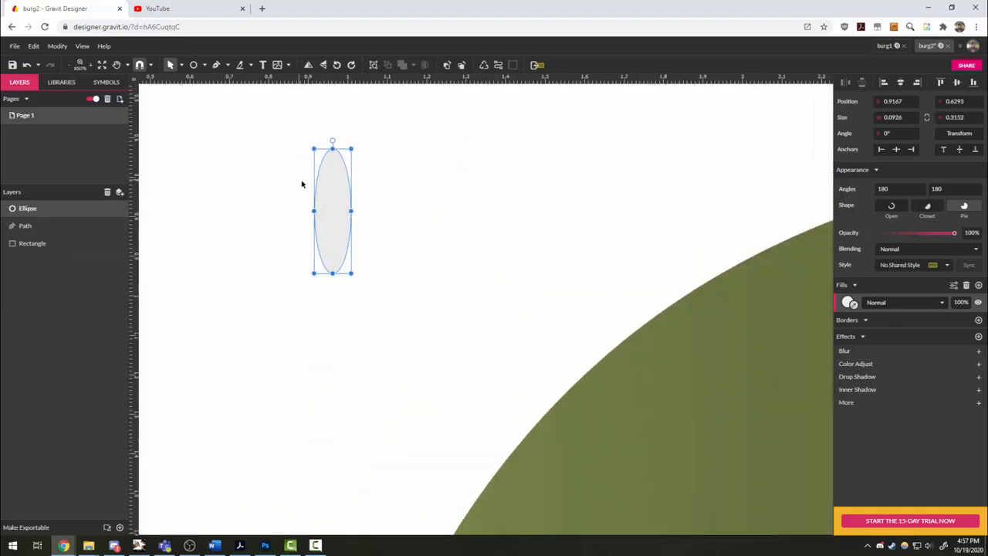
click(371, 194)
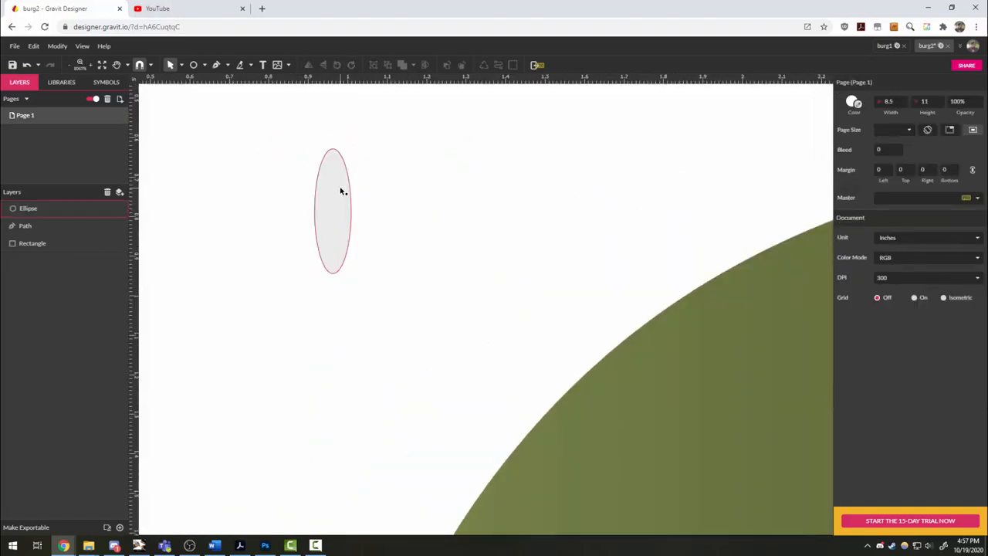
click(340, 191)
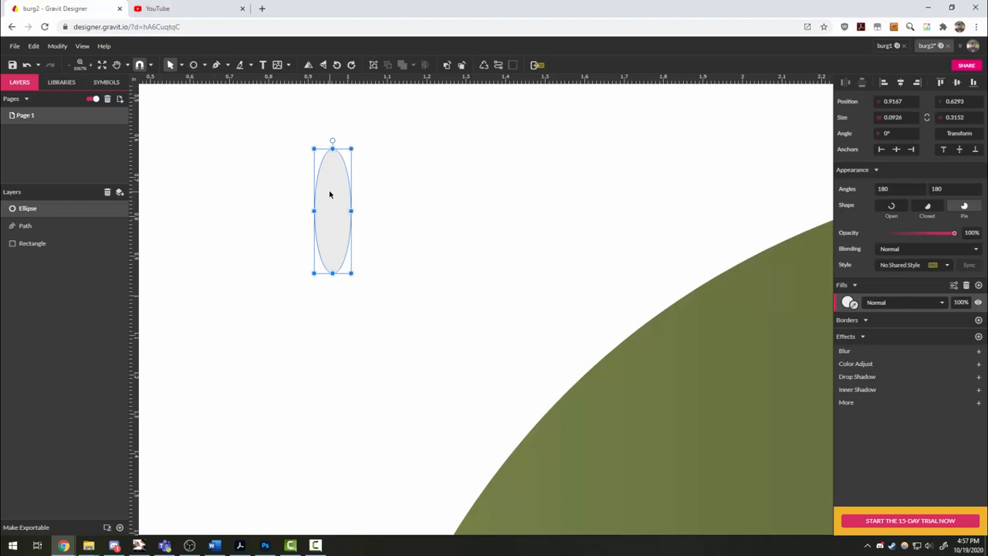
Convert the ellipse to a path and make its bottom node a Straight sharp point
right_click(328, 195)
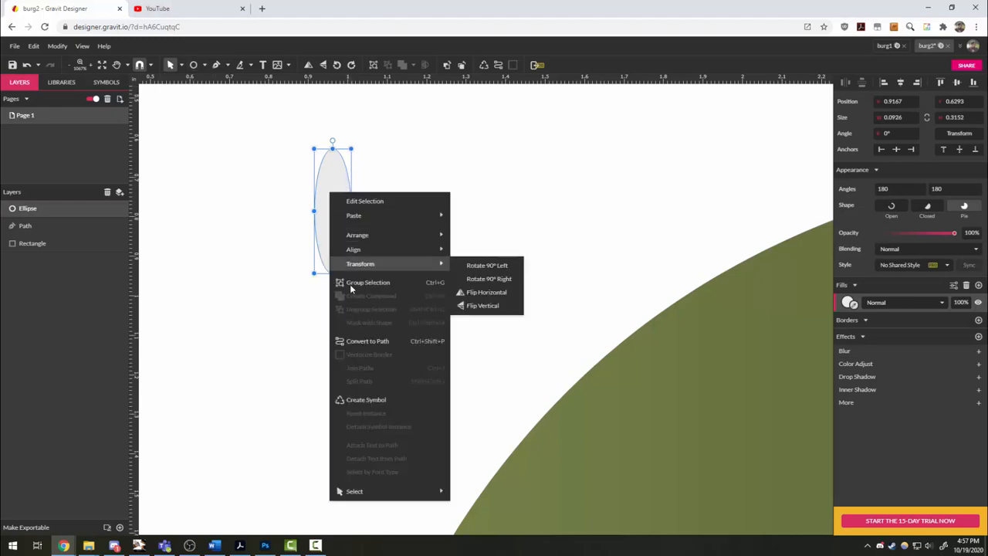
click(365, 343)
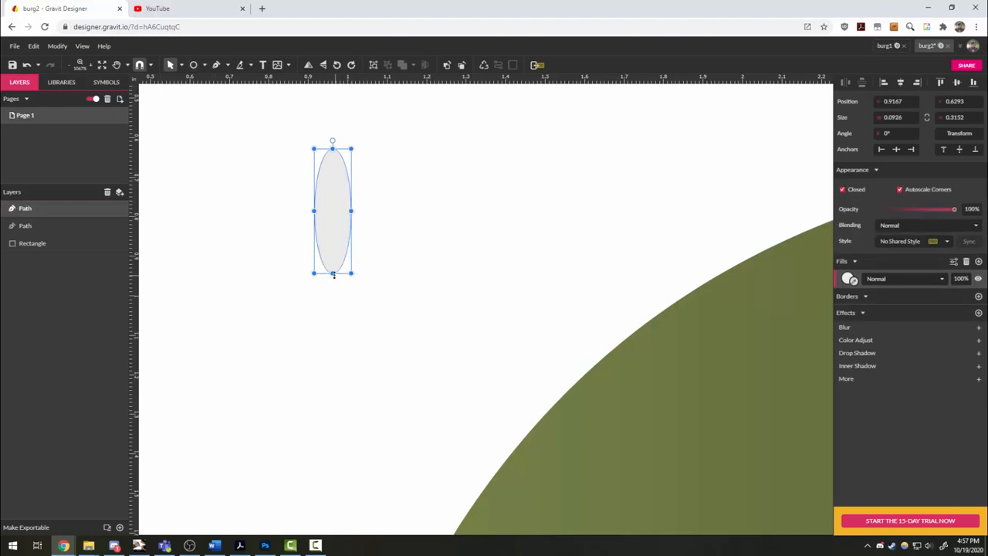
click(179, 65)
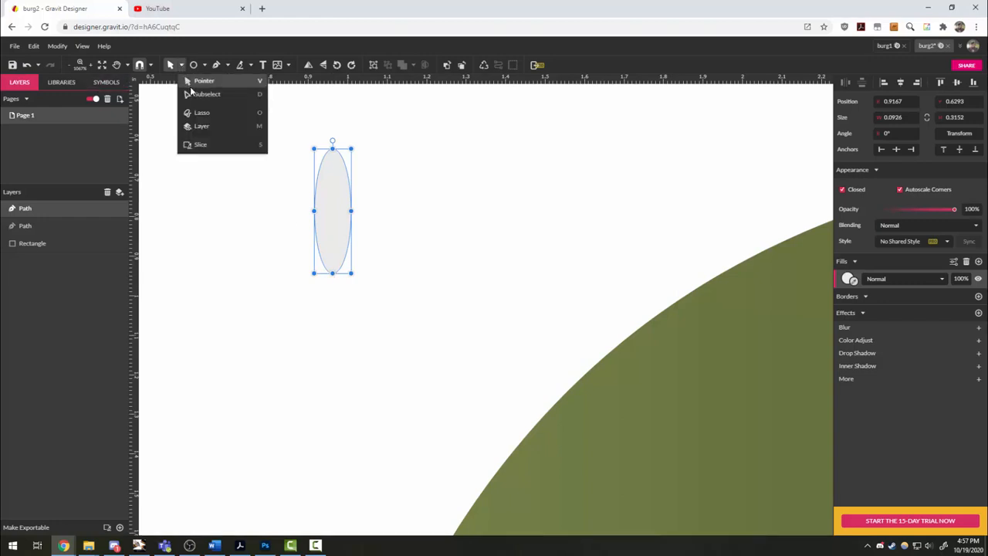
click(199, 91)
click(333, 272)
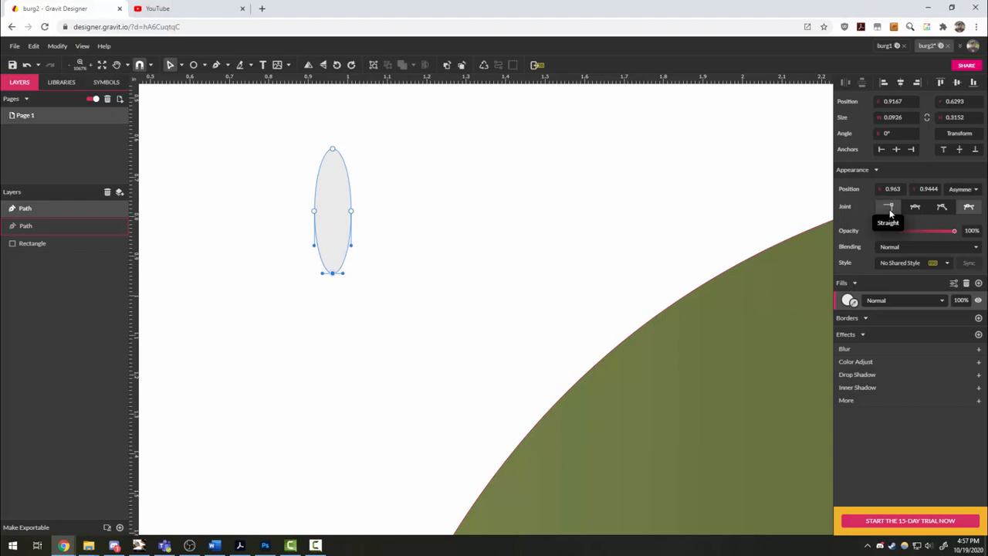
click(889, 206)
click(360, 249)
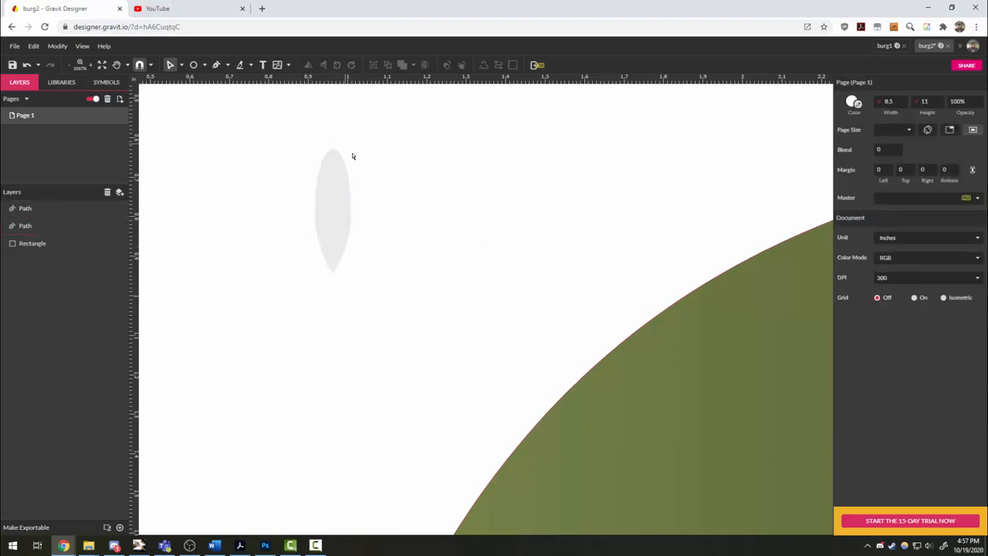
Fill the seed shape with pale yellow-green #C7DD78
click(343, 199)
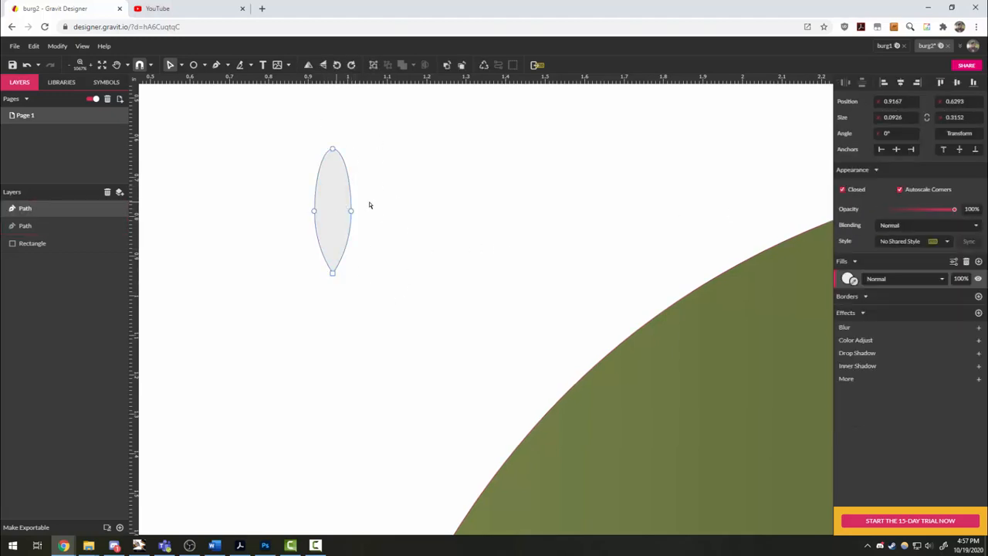
click(850, 279)
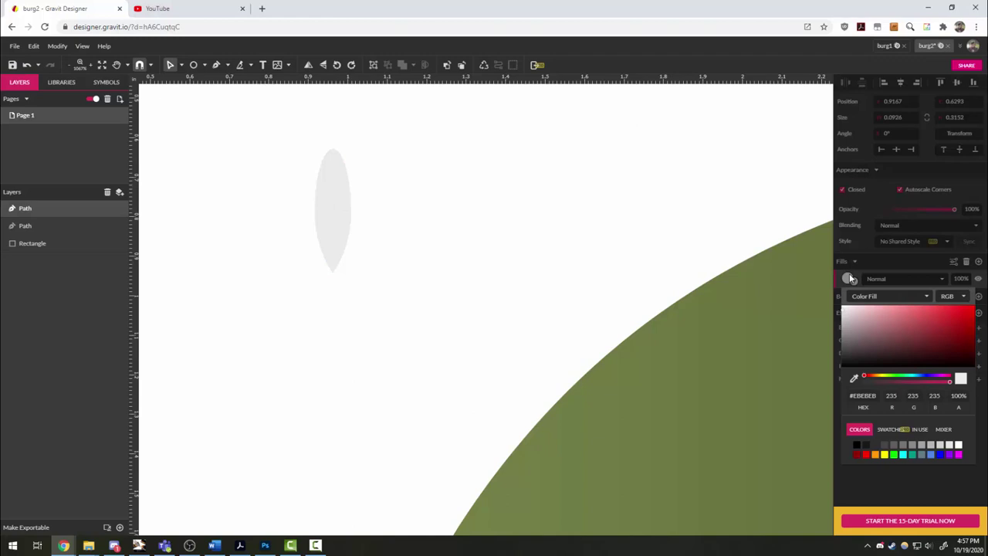
click(884, 378)
click(900, 315)
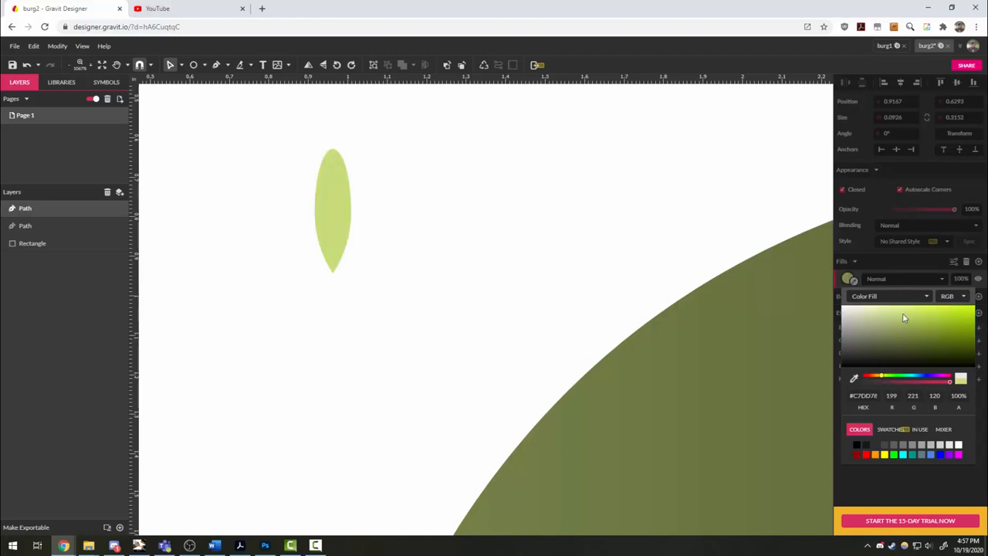
click(370, 342)
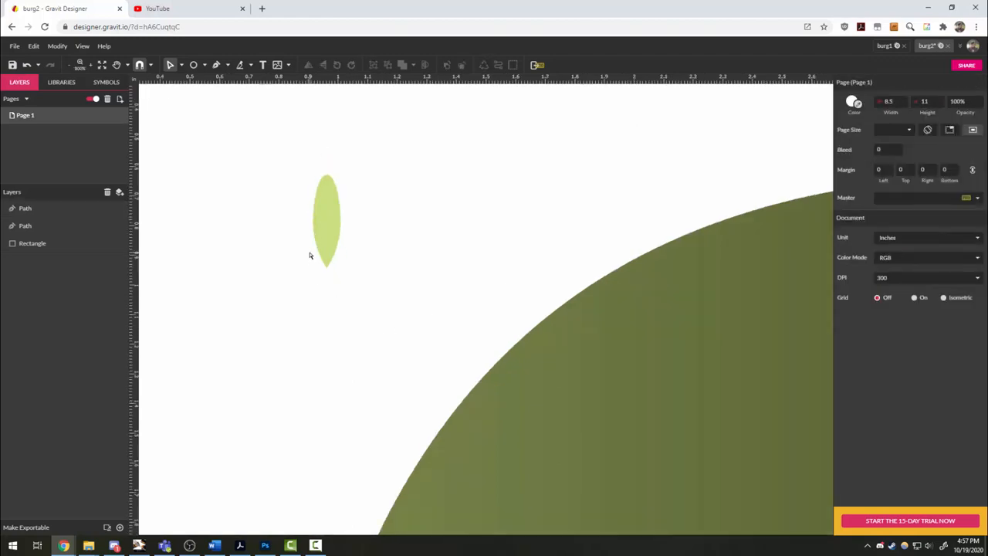
scroll(308, 254, down, 1)
scroll(309, 254, down, 1)
scroll(353, 269, up, 1)
scroll(301, 224, up, 1)
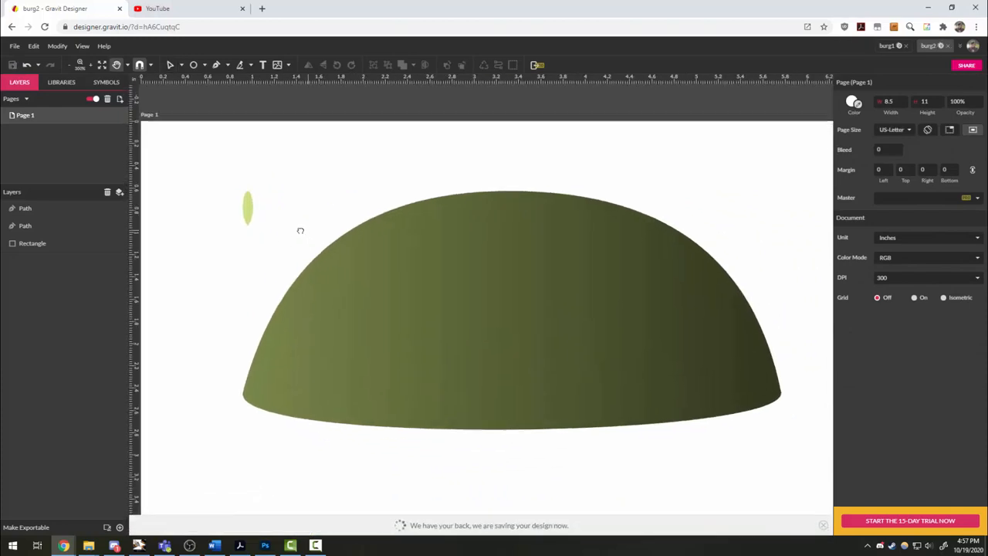
scroll(301, 224, up, 1)
Place the seed on the dome tilted about -27.5° and Alt-drag a copy beside it
click(183, 65)
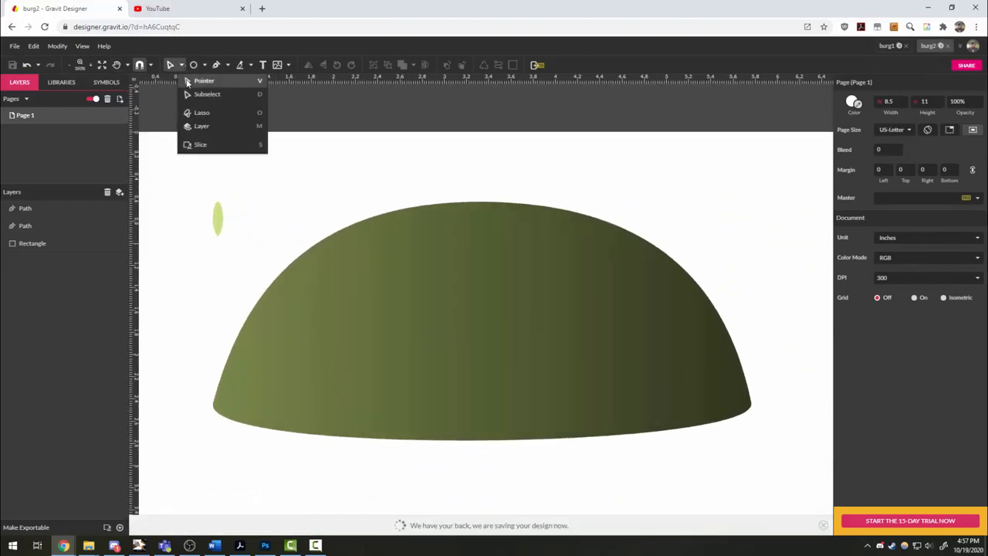
click(200, 82)
click(219, 220)
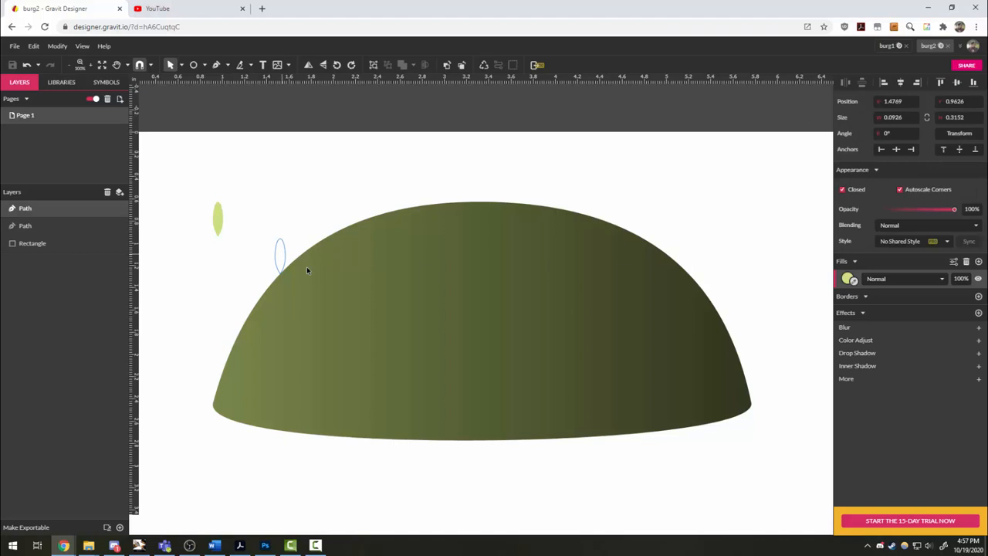
drag(219, 221, 327, 309)
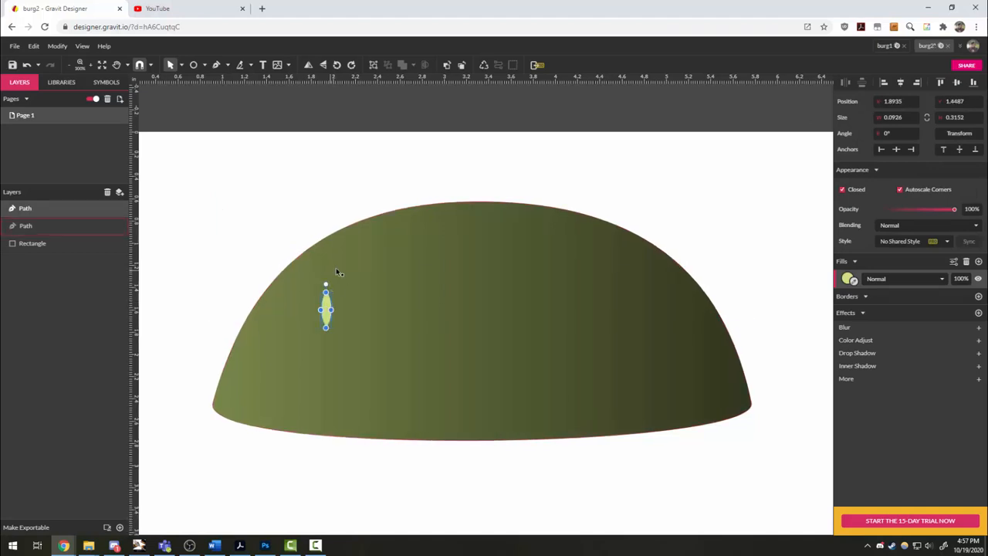
mouse_move(325, 283)
mouse_down()
mouse_move(342, 285)
mouse_move(314, 292)
mouse_up()
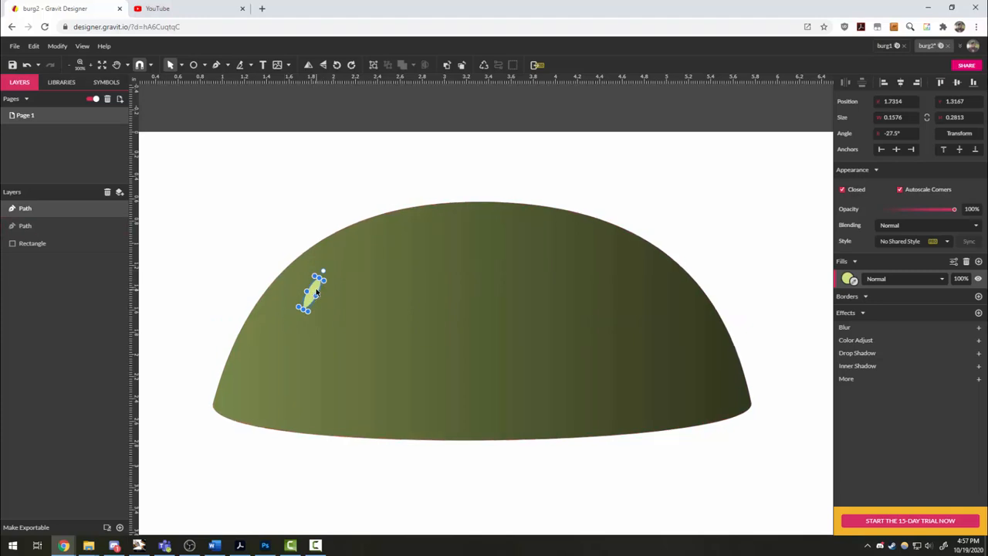
alt+drag(314, 292, 377, 308)
Paste seed copies across the top, right side and lower middle of the olive bun
click(436, 247)
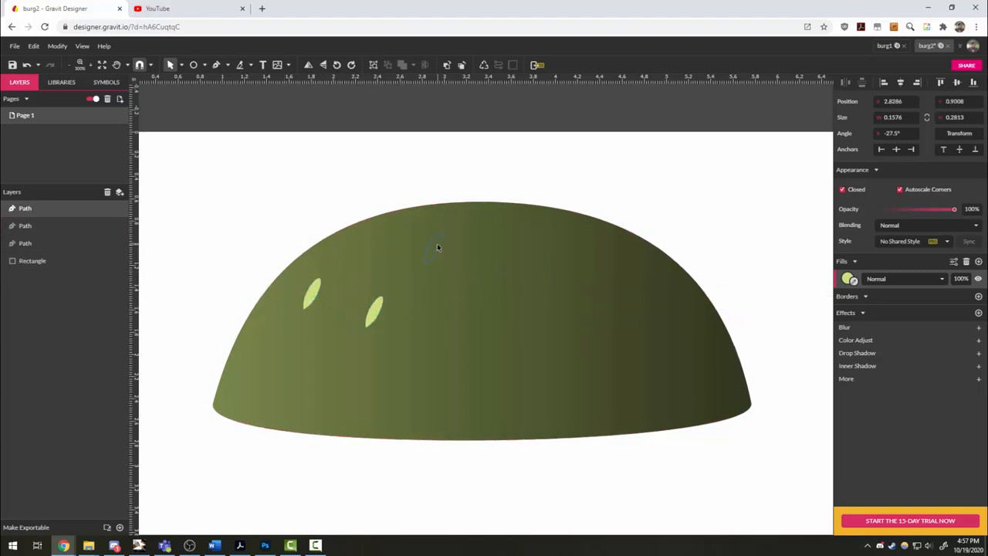
click(492, 272)
click(552, 259)
click(600, 293)
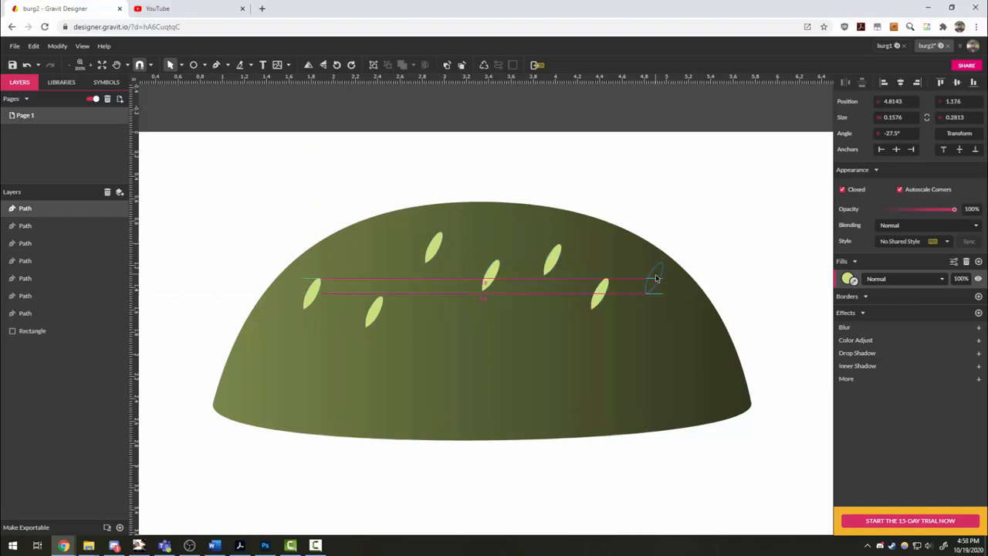
click(655, 278)
click(683, 336)
click(624, 367)
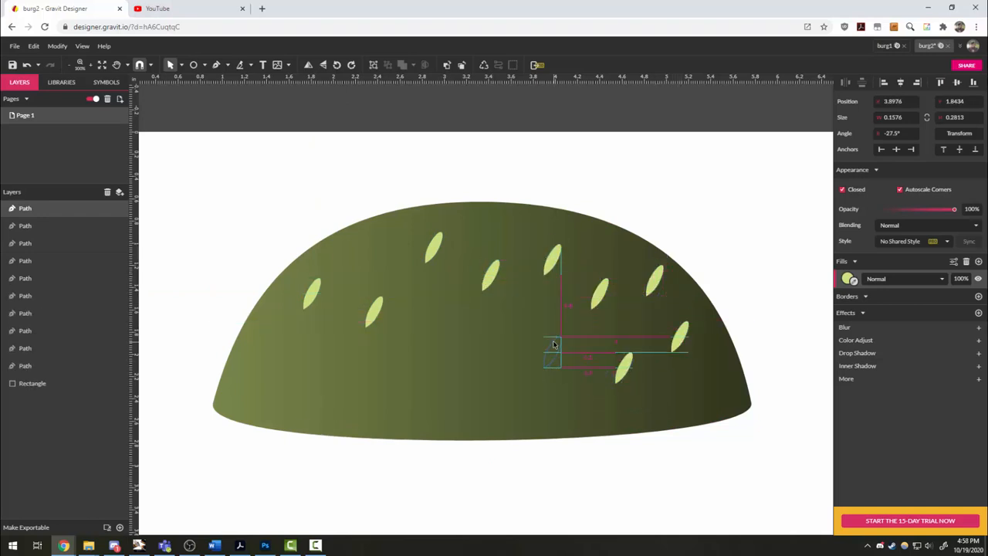
click(554, 345)
click(498, 322)
click(452, 355)
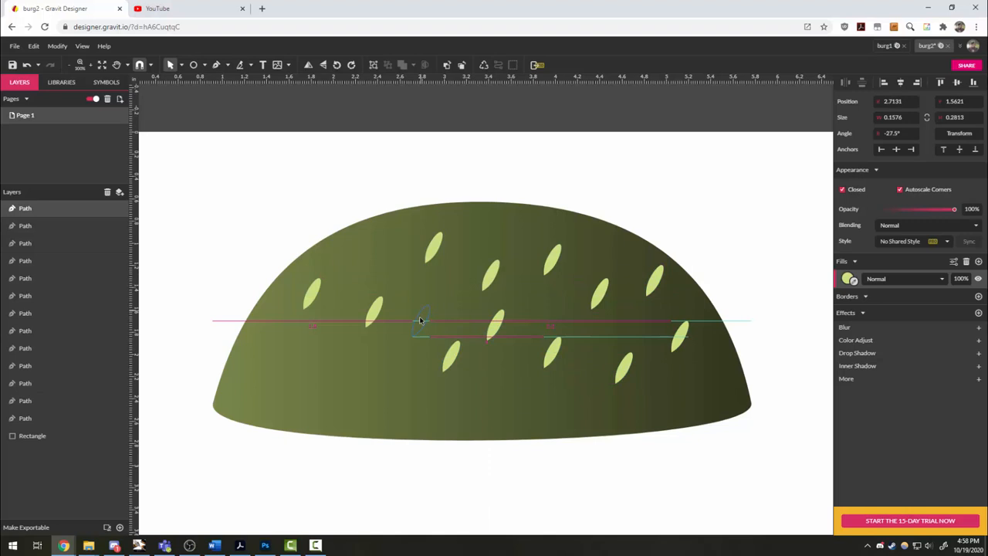
Paste more seed copies along the bun's left side, upper middle and bottom edge
click(303, 361)
click(353, 384)
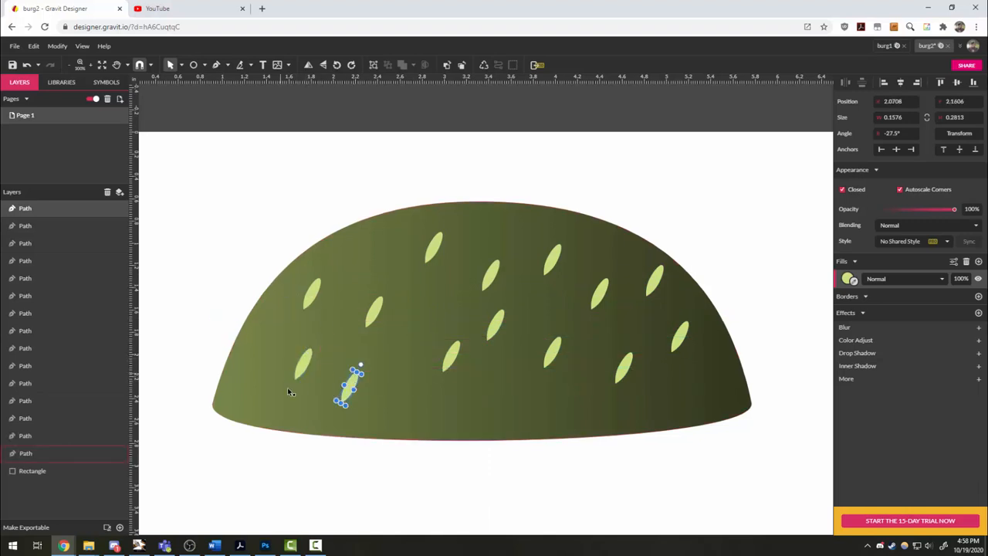
click(428, 300)
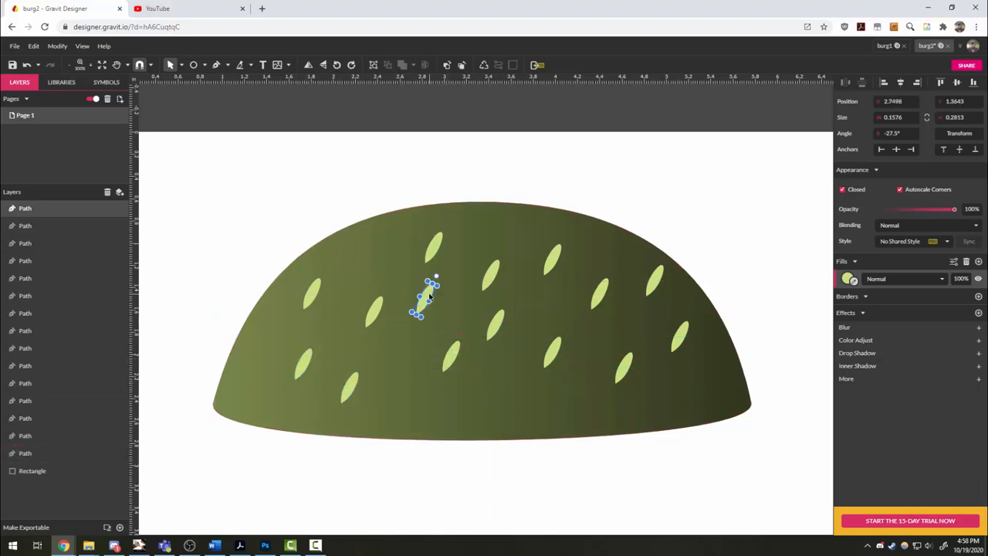
click(409, 385)
click(518, 419)
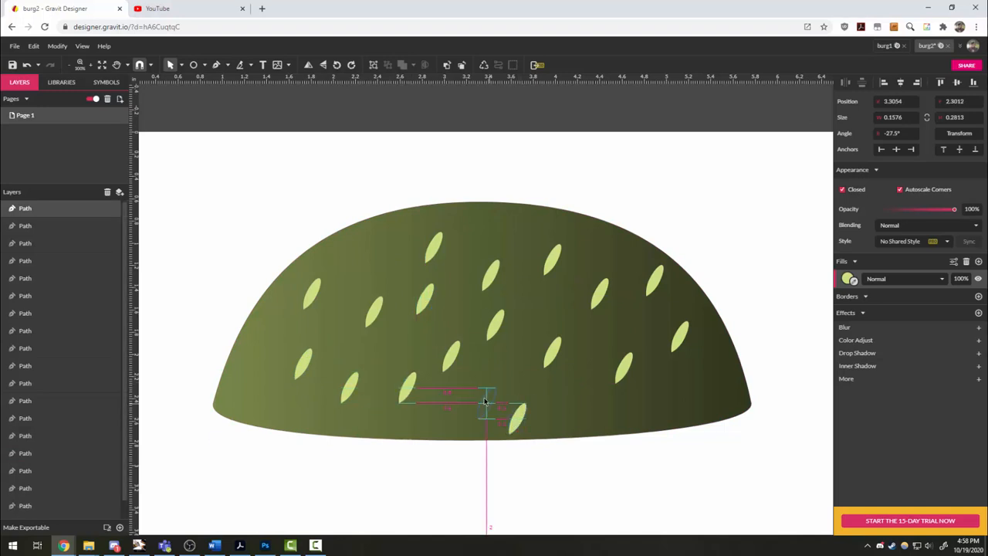
click(482, 389)
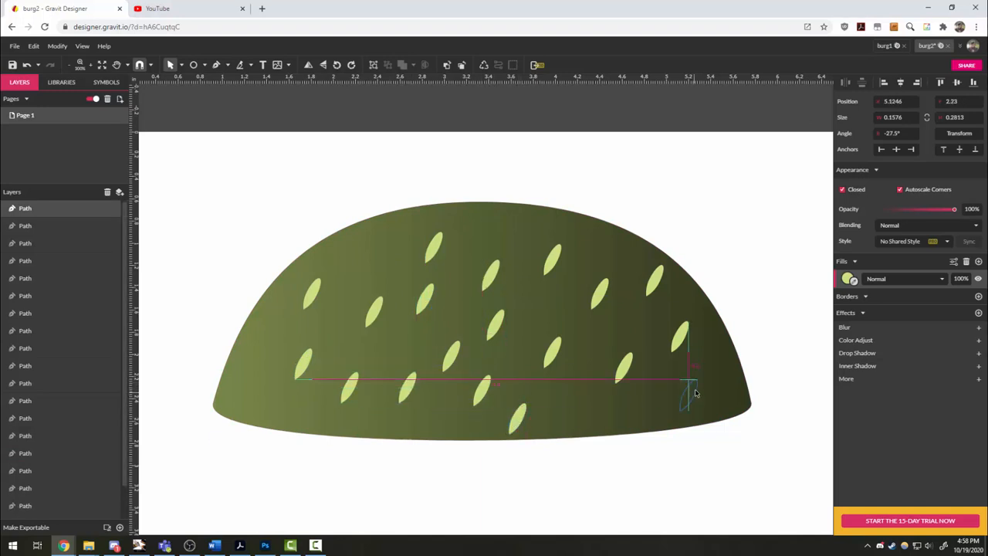
click(687, 389)
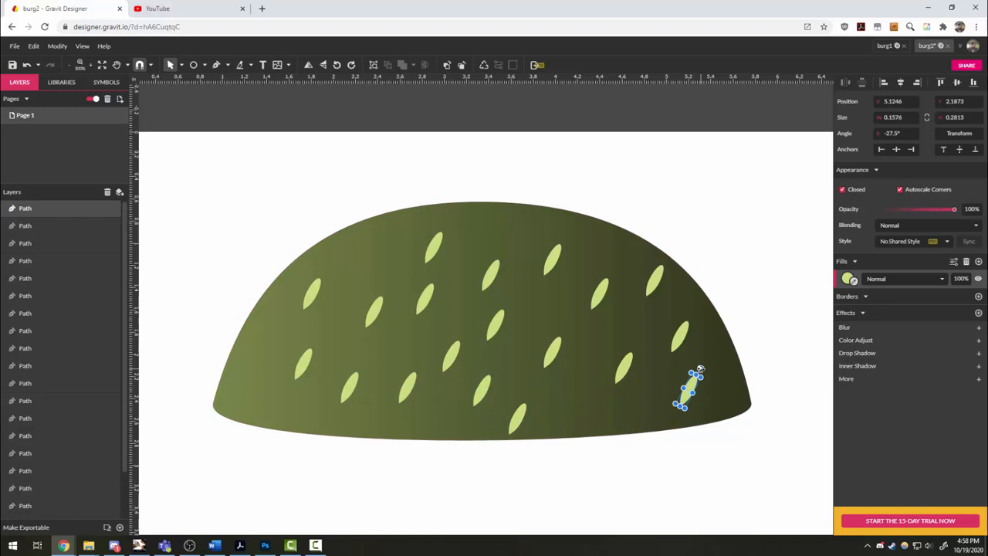
Rotate the right-side and lower-middle seeds to varied angles, some near horizontal, some upright
click(682, 338)
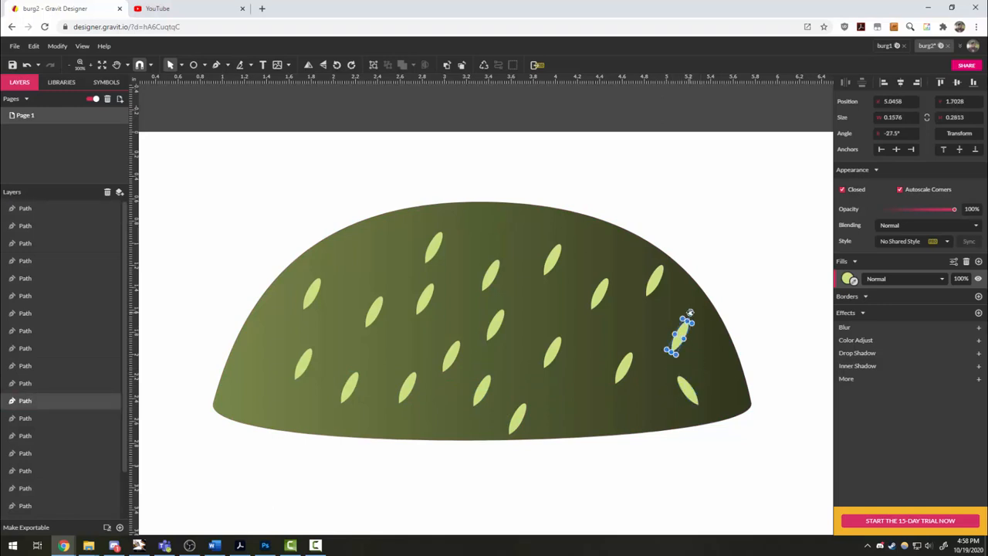
click(625, 369)
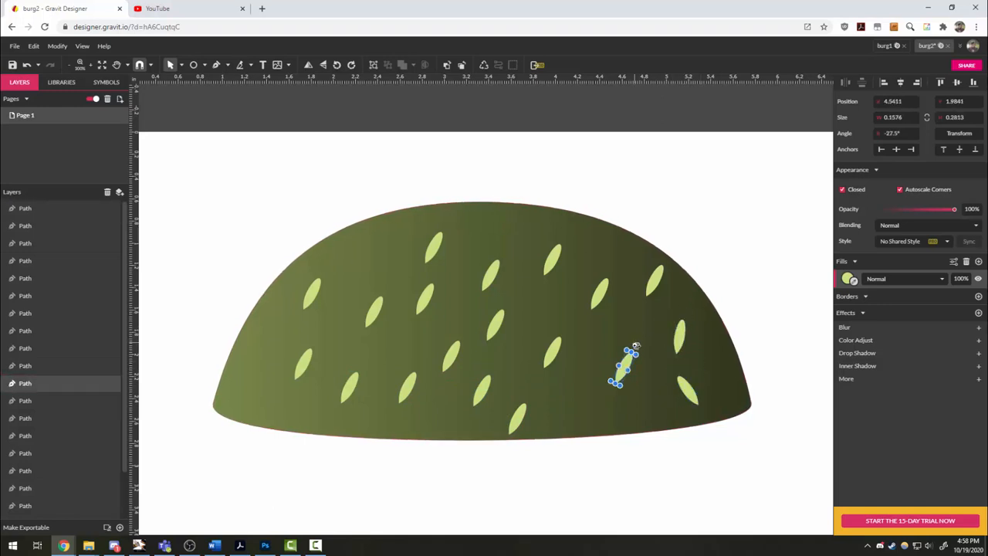
drag(634, 345, 637, 386)
click(553, 354)
drag(564, 328, 544, 369)
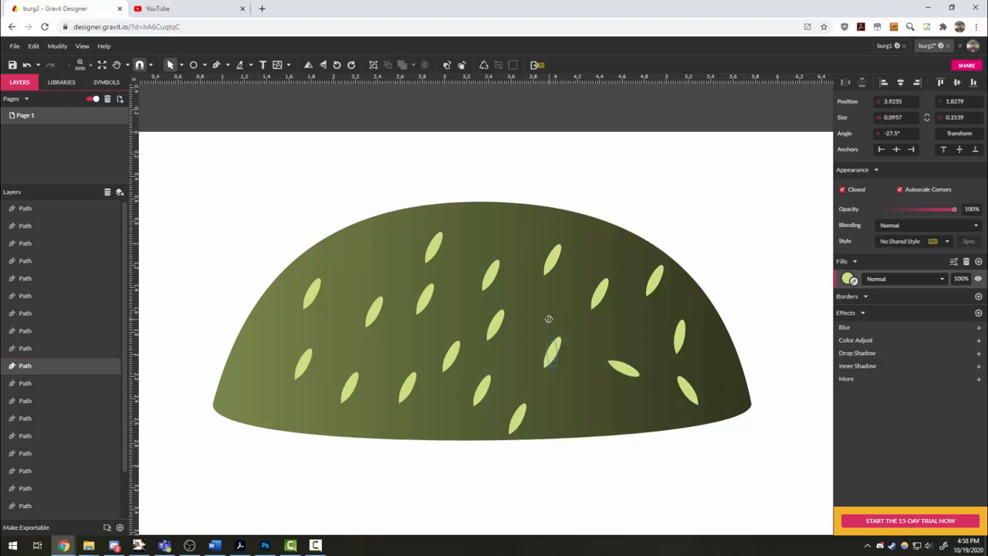
click(602, 295)
drag(610, 269, 593, 309)
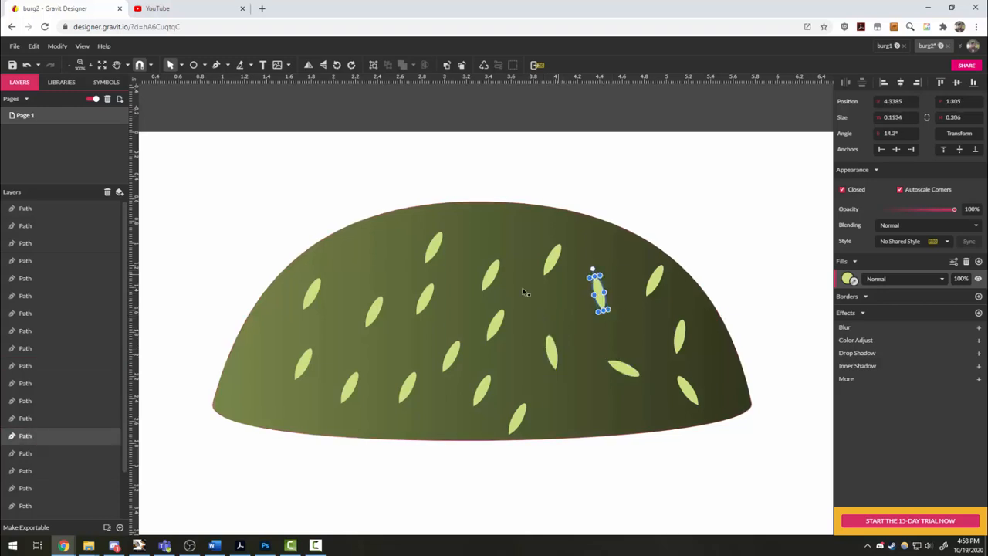
click(494, 326)
mouse_move(506, 301)
mouse_down()
mouse_move(486, 339)
mouse_move(466, 333)
mouse_up()
Rotate the upper-middle seed, undo an over-rotation, and tilt a bottom-middle seed upright
click(454, 357)
click(425, 301)
mouse_move(426, 276)
mouse_down()
mouse_move(436, 284)
mouse_move(375, 309)
mouse_move(436, 246)
mouse_move(351, 385)
mouse_move(574, 245)
mouse_up()
key(ctrl+z)
key(ctrl+v)
key(ctrl+v)
key(ctrl+v)
key(ctrl+v)
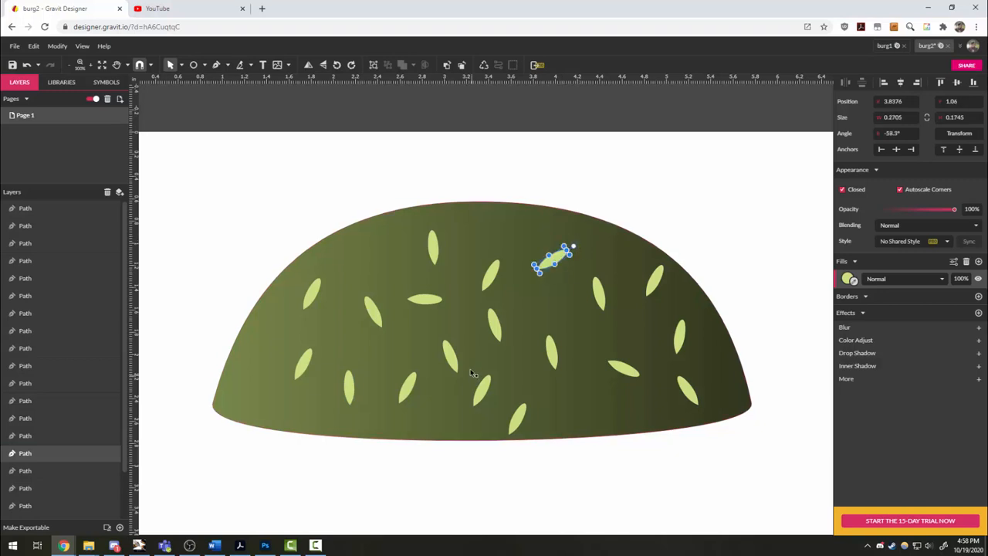
click(486, 390)
drag(491, 369, 476, 364)
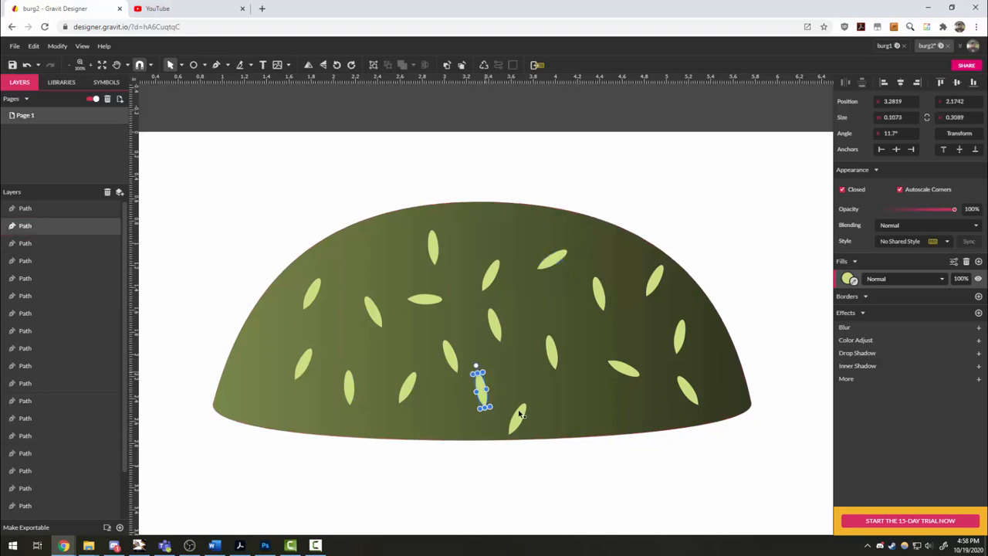
Nudge a bottom seed up-right and Alt-drag a seed copy to the bun's left edge
click(522, 423)
drag(518, 421, 540, 403)
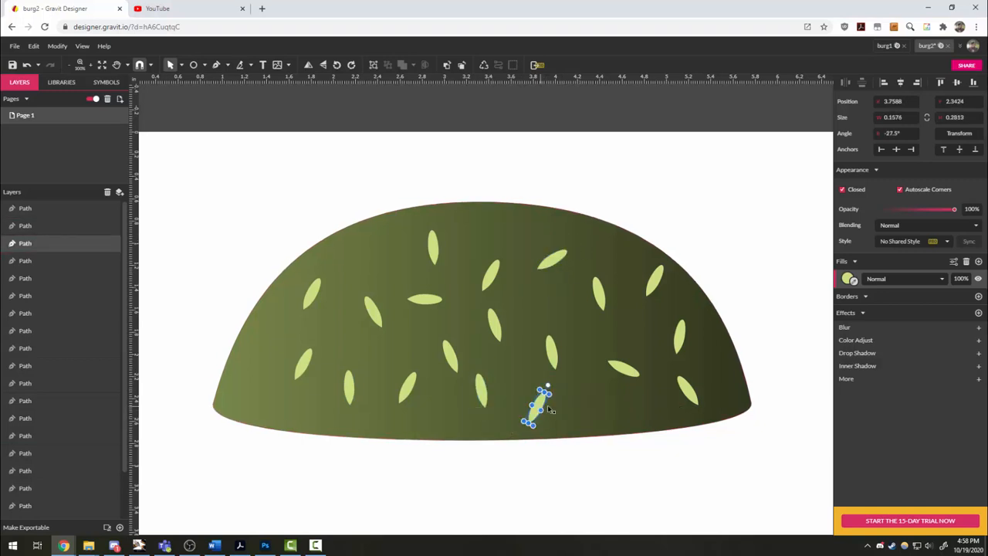
click(346, 382)
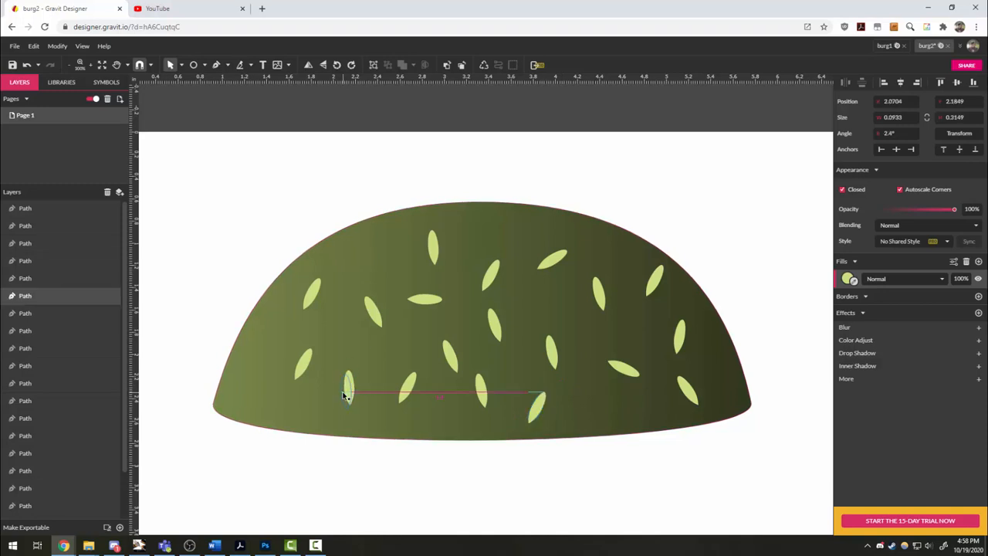
click(303, 375)
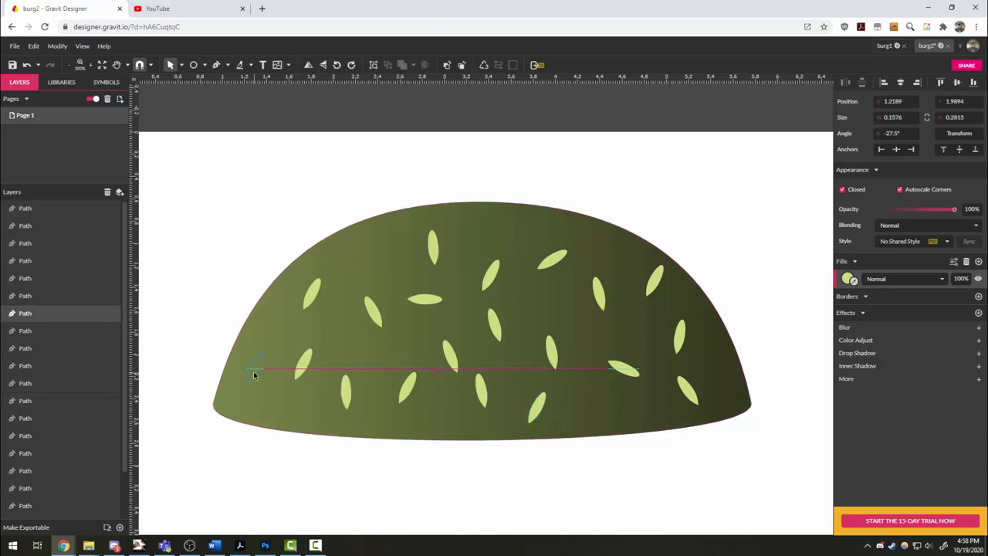
drag(303, 375, 261, 365)
click(219, 320)
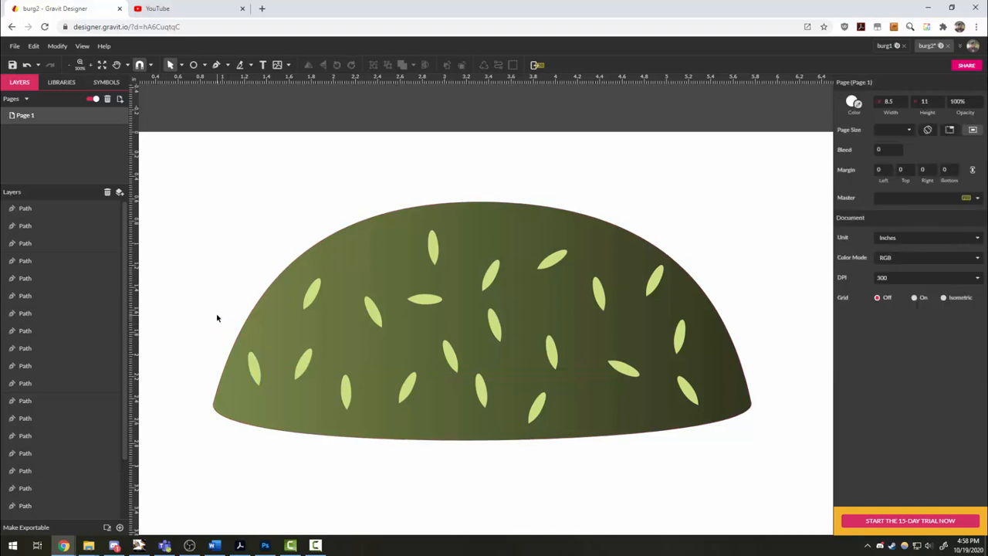
Marquee-select the top bun with all its seeds and group them (Ctrl+G)
key(ctrl+0)
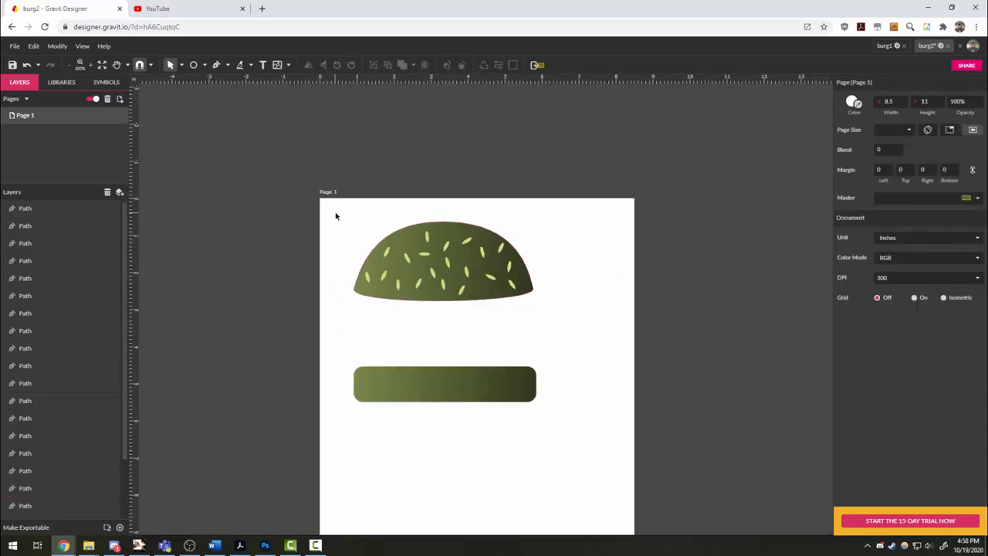
drag(336, 216, 573, 330)
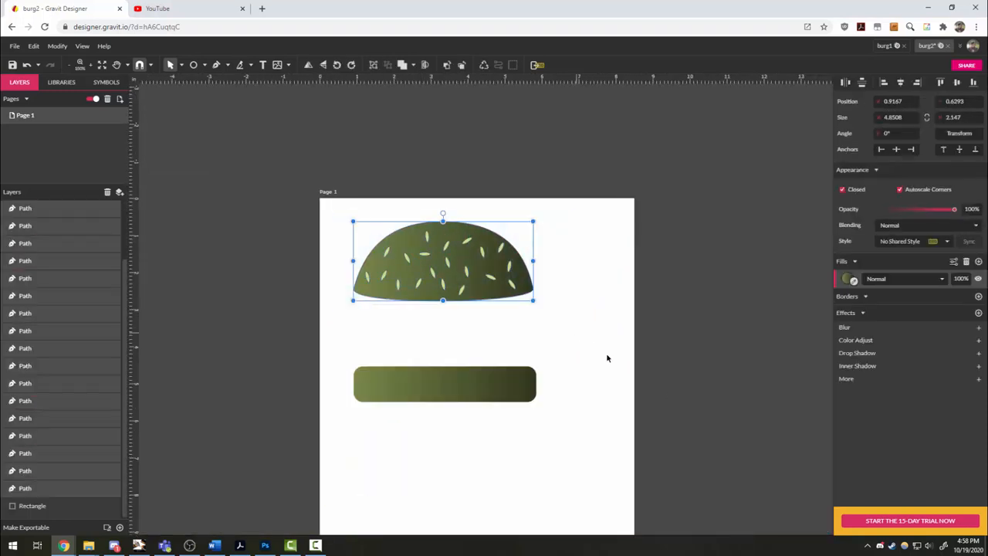
click(373, 65)
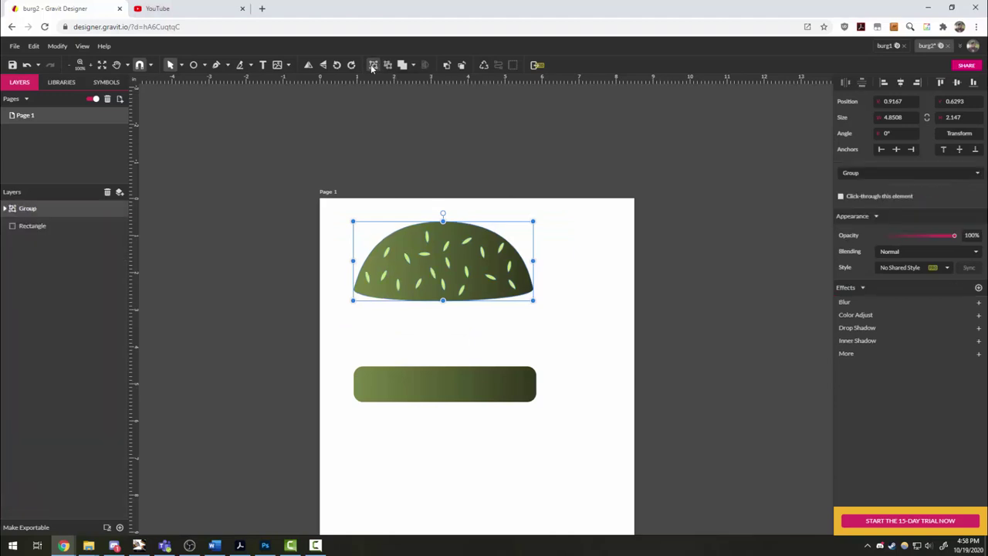
Rename the seeded group layer to TopBun
right_click(28, 209)
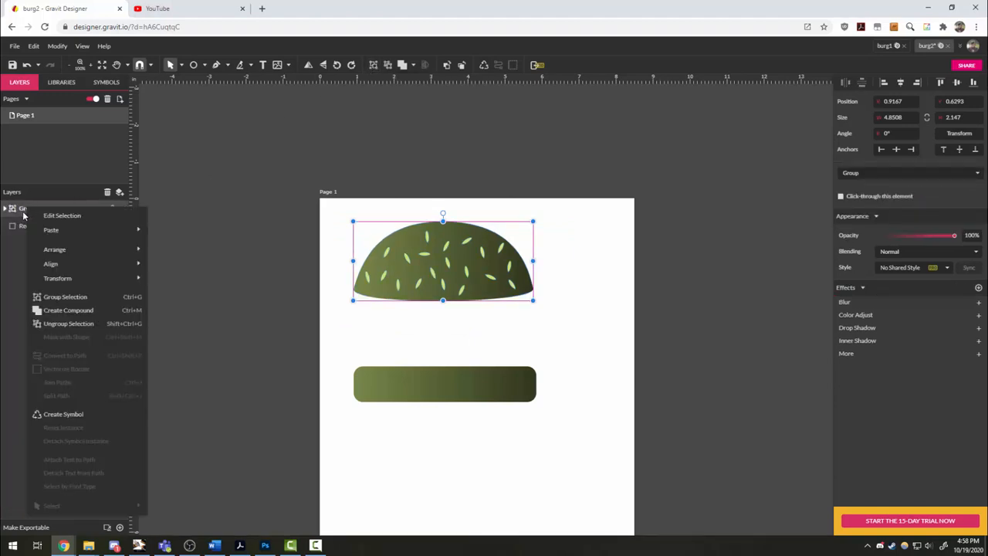
click(24, 215)
double_click(23, 210)
text(TopBun)
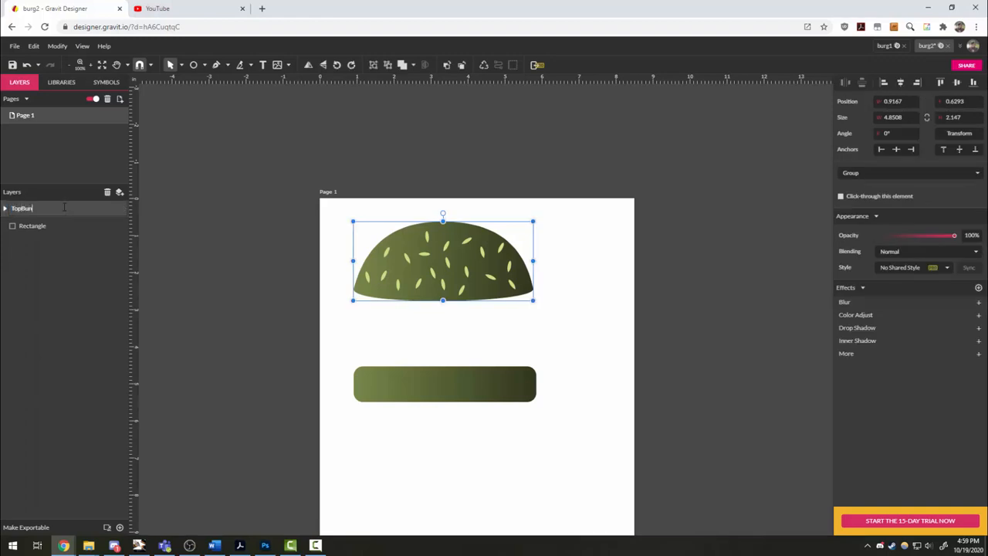
key(Return)
key(Escape)
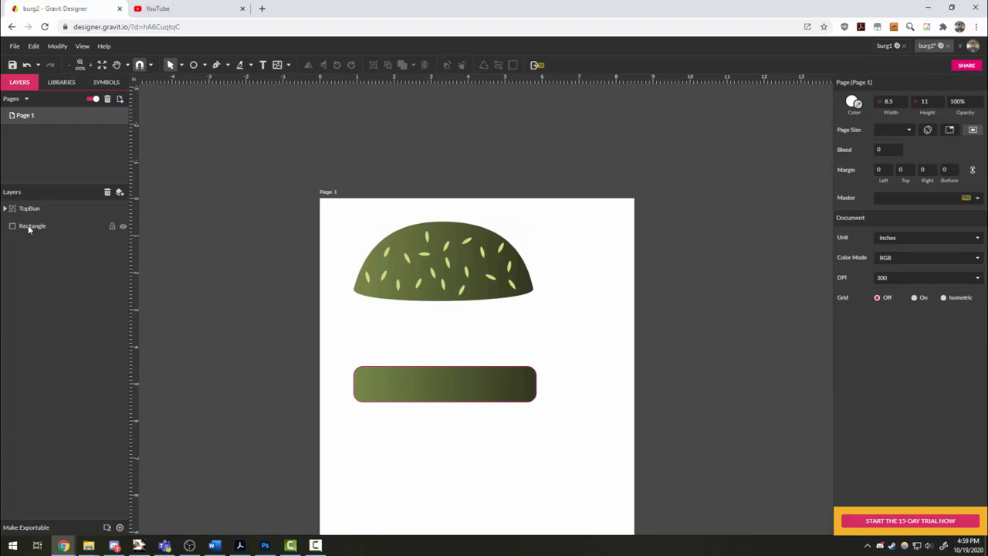
Rename the Rectangle layer to BottomBun
double_click(29, 226)
text(BottomBun)
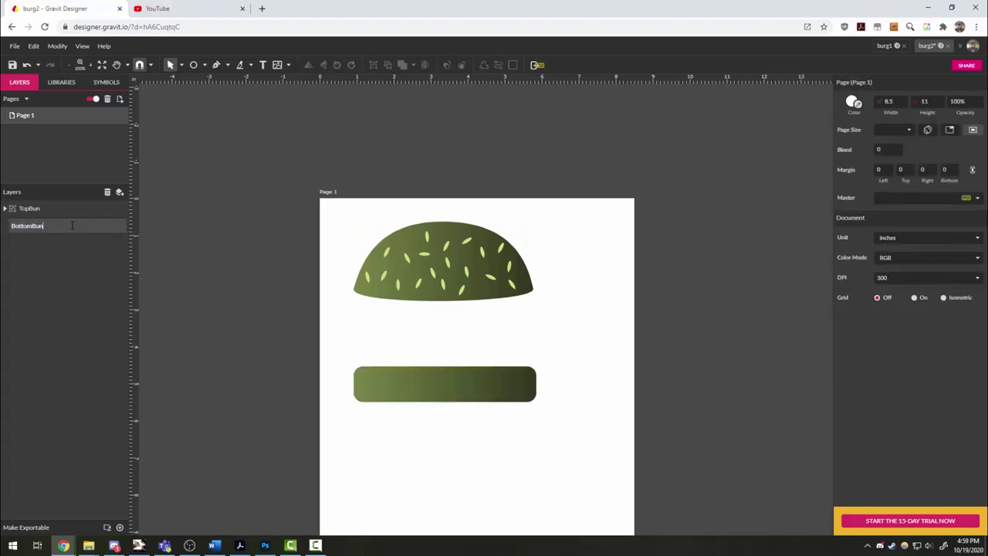
key(Return)
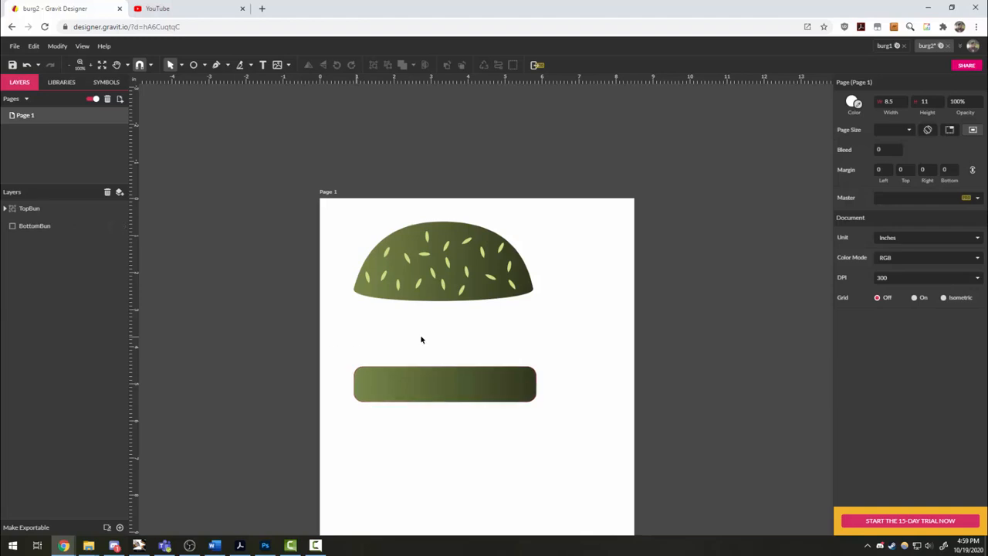